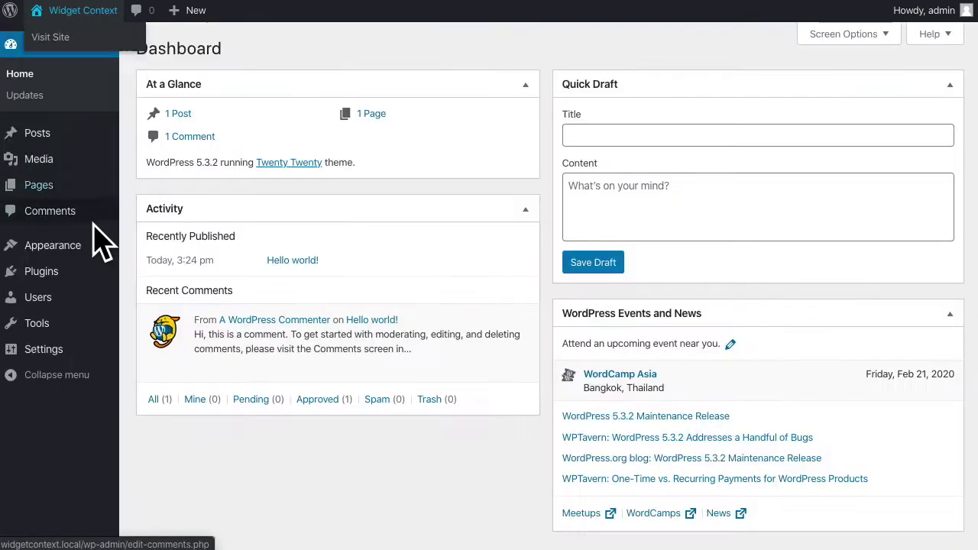
Search the plugin directory for "widget context", then install and activate the Widget Context plugin.
mouse_move(76, 273)
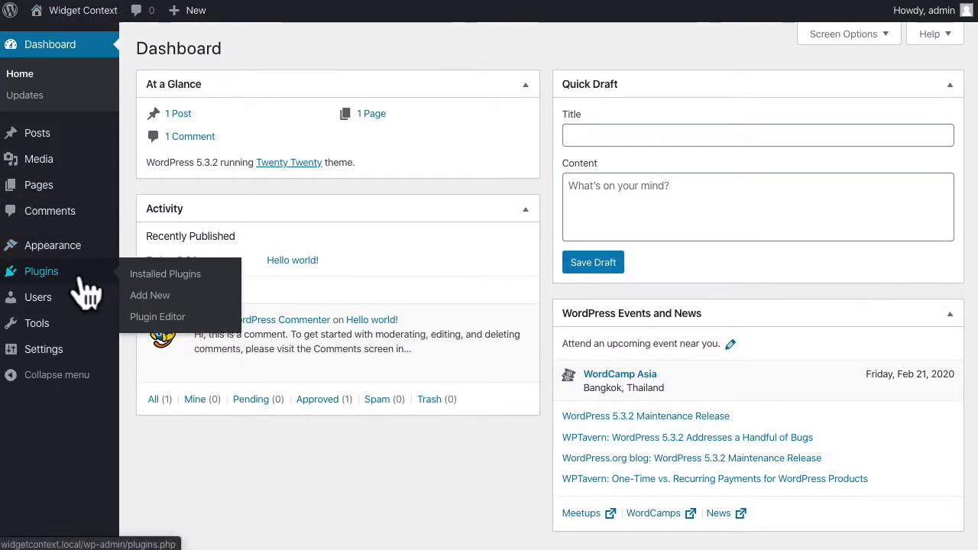
click(159, 304)
click(839, 91)
text(widget context)
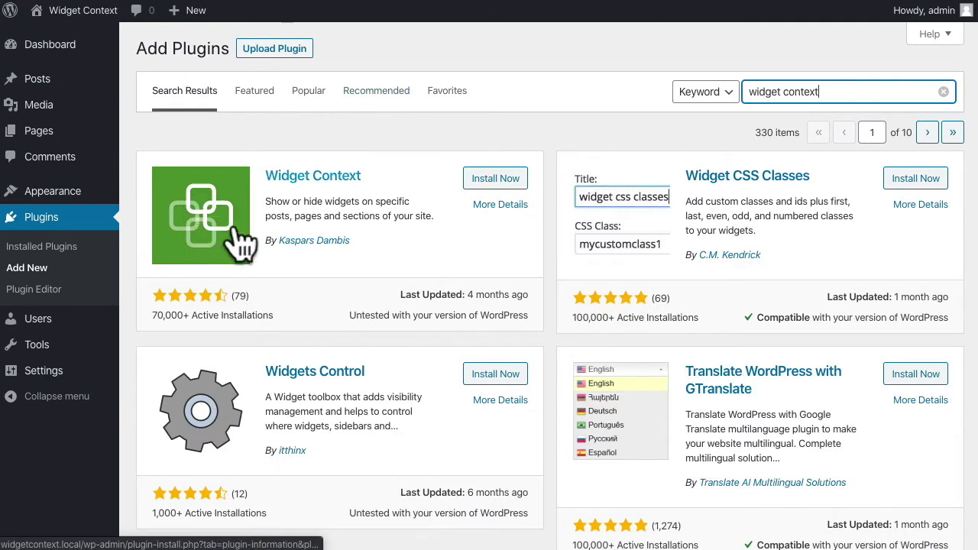
click(493, 187)
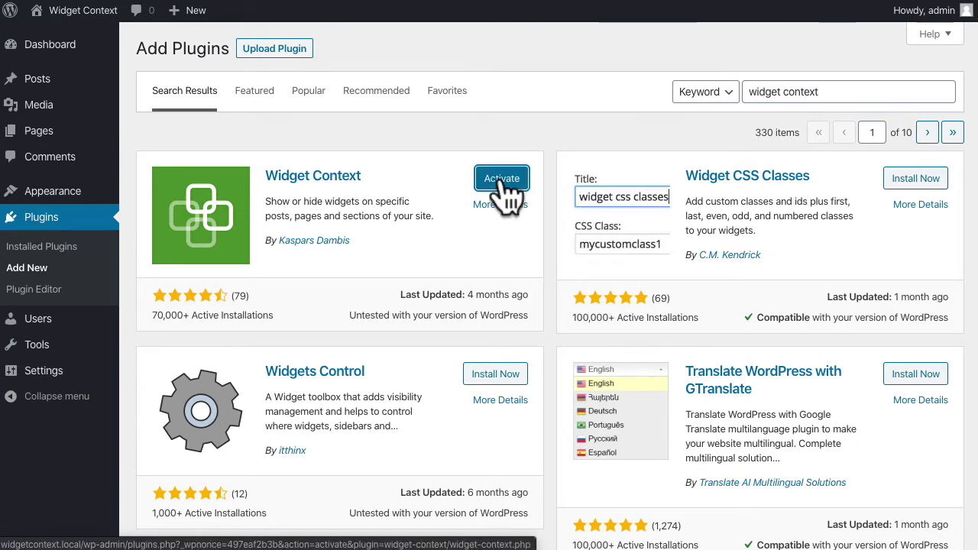
click(502, 183)
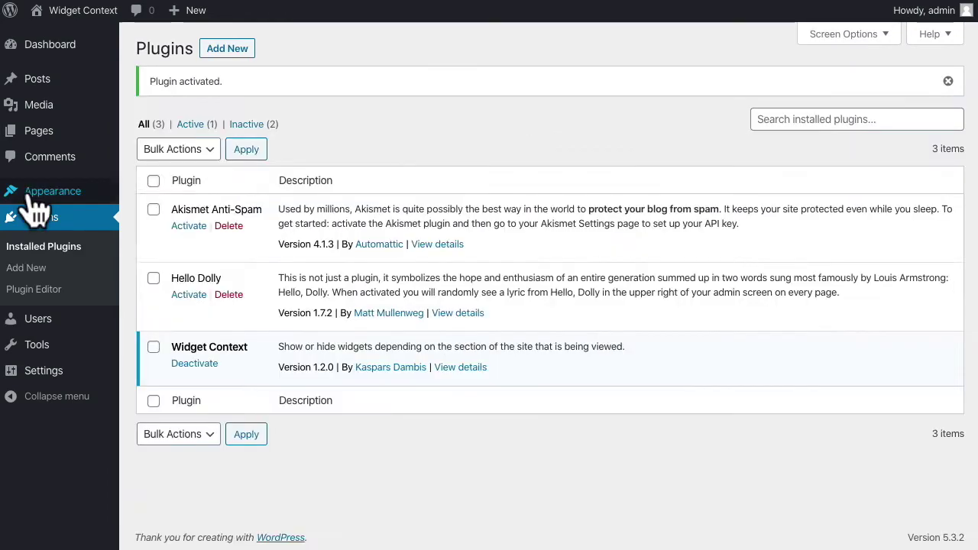
Inspect the settings of the About Me text widget in the Footer #1 widget area, then collapse it.
mouse_move(33, 199)
click(156, 237)
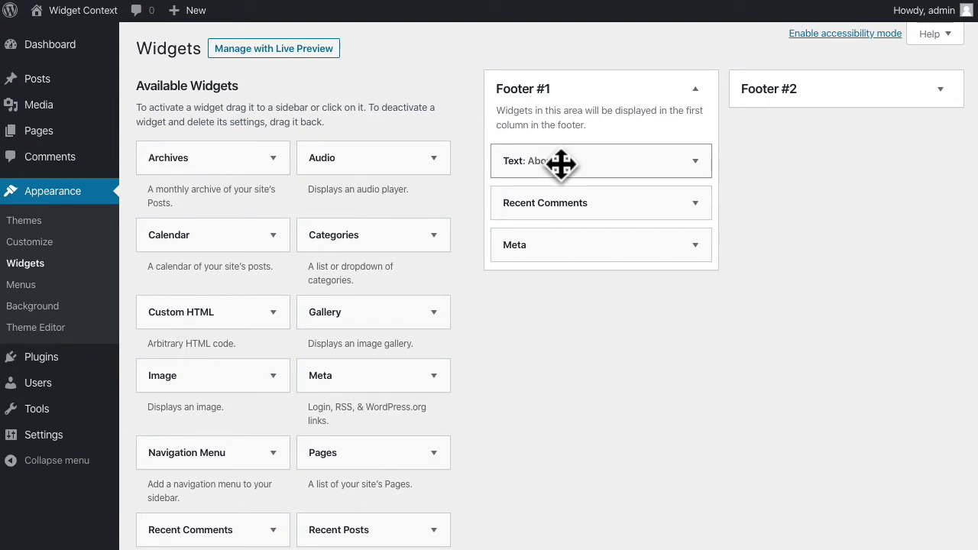
click(560, 162)
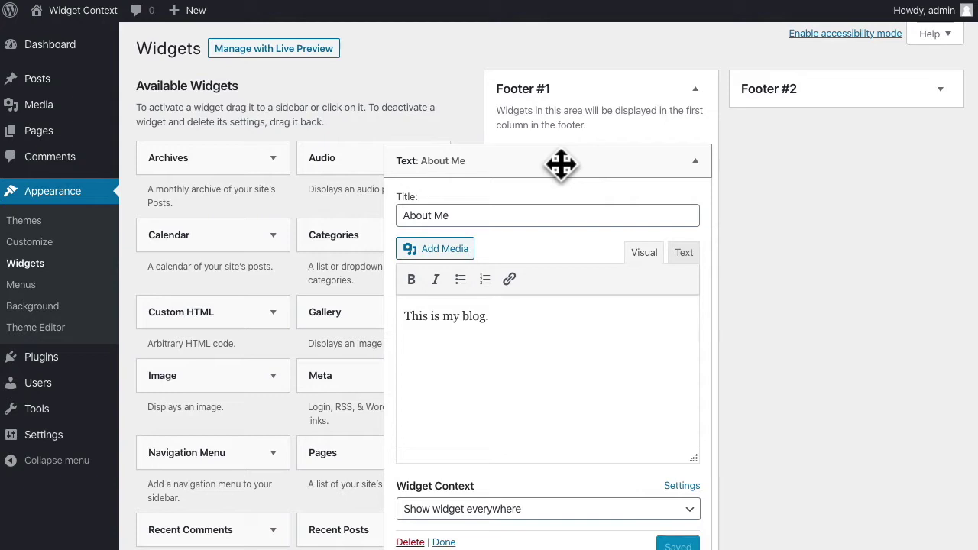
click(561, 161)
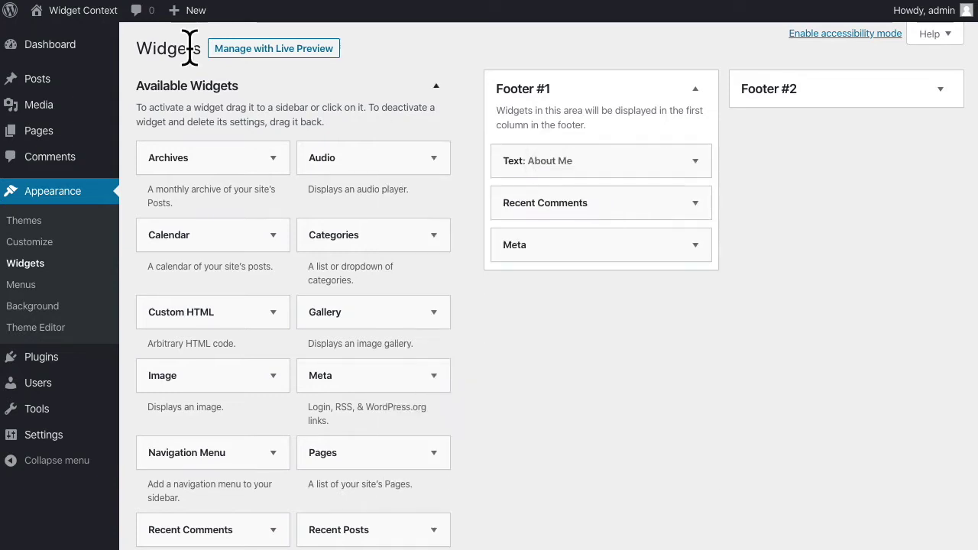
Visit the site's front page and examine the About Me widget in the footer.
click(76, 10)
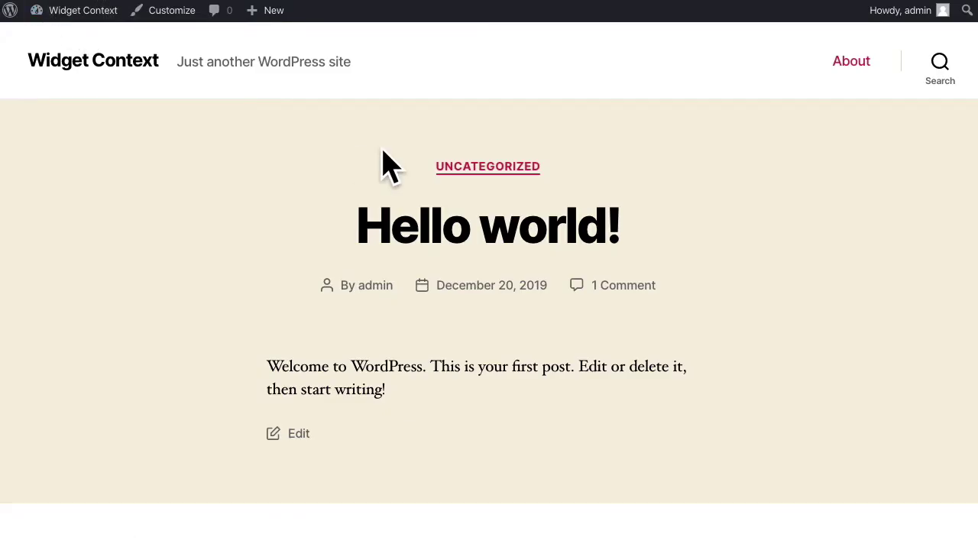
scroll(382, 150, down, 5)
scroll(382, 151, up, 2)
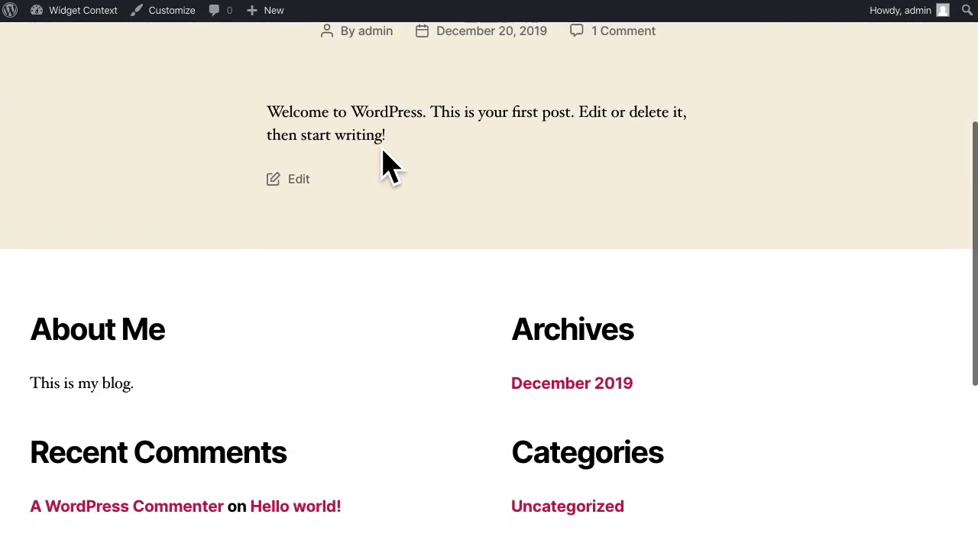
drag(34, 326, 192, 350)
click(192, 349)
Go to the site's About page and examine the About Me widget and its text in the footer.
scroll(192, 349, up, 4)
click(851, 67)
scroll(212, 171, down, 10)
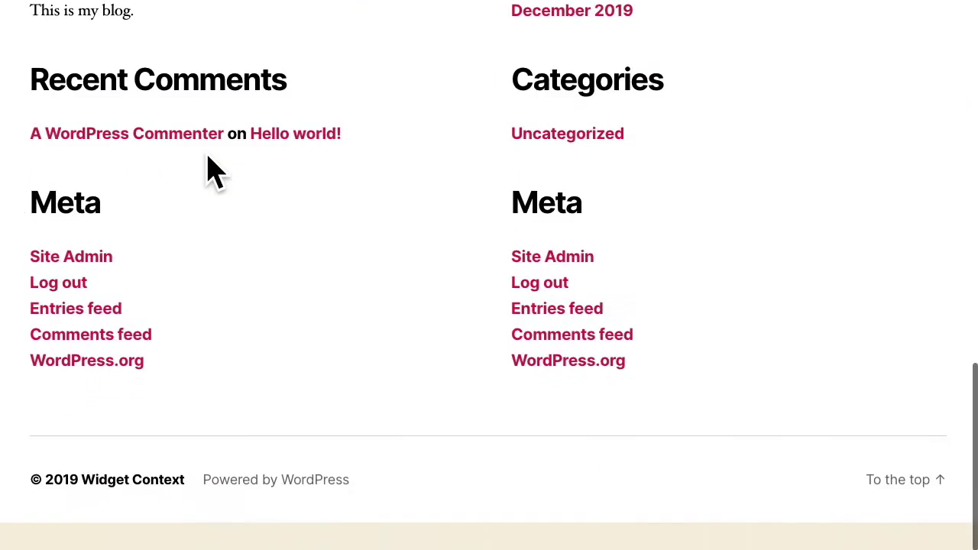
scroll(213, 171, up, 5)
drag(31, 263, 177, 315)
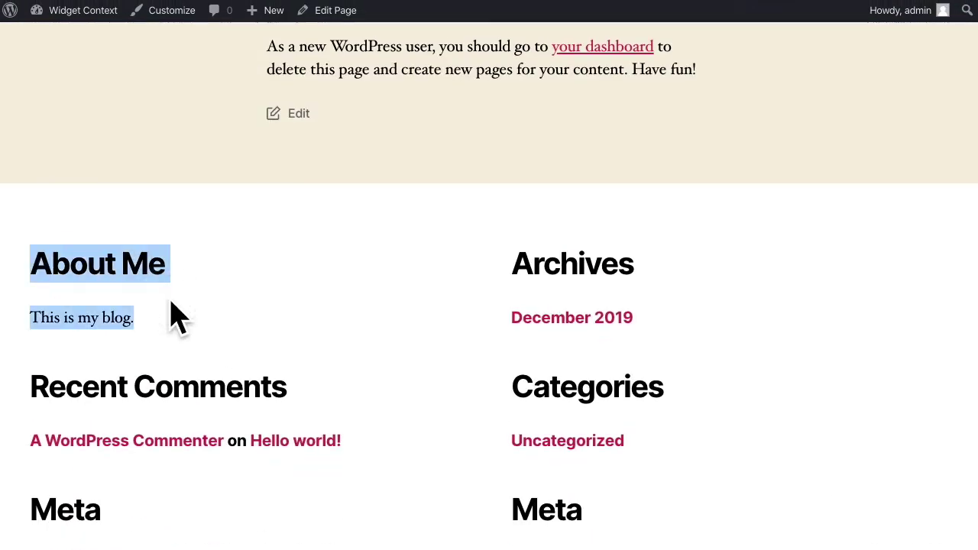
click(172, 313)
drag(26, 324, 120, 321)
click(120, 321)
drag(52, 321, 160, 325)
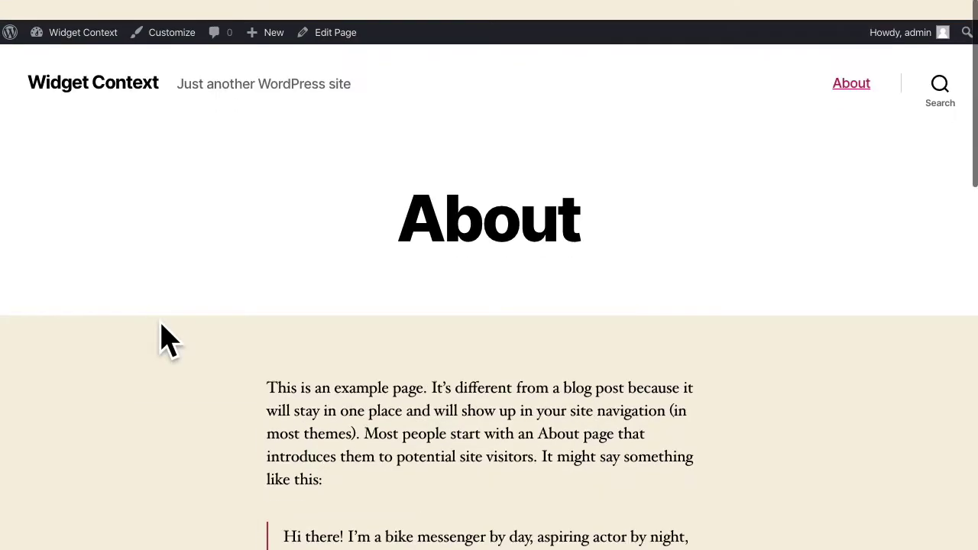
Examine the Archives and Categories widgets in the footer of the About page.
scroll(400, 280, down, 10)
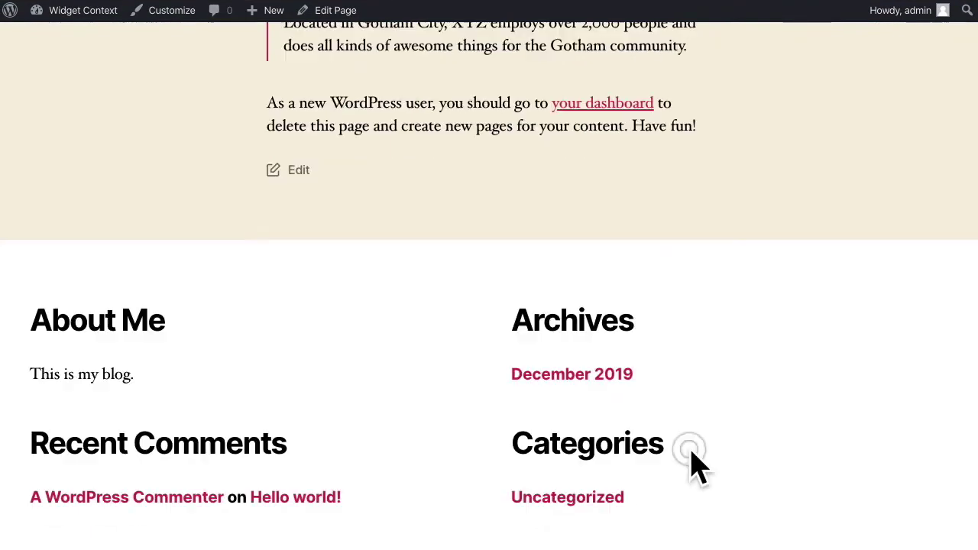
double_click(517, 315)
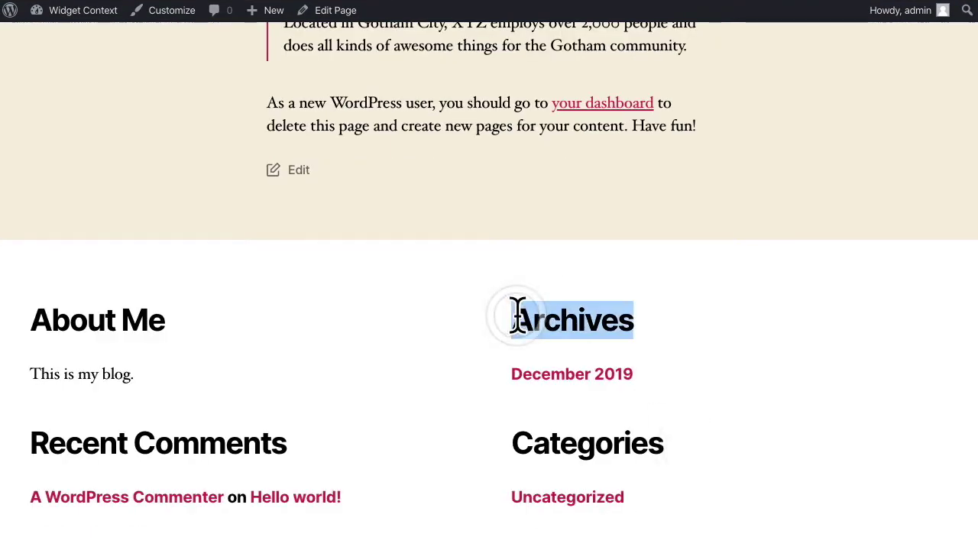
double_click(556, 444)
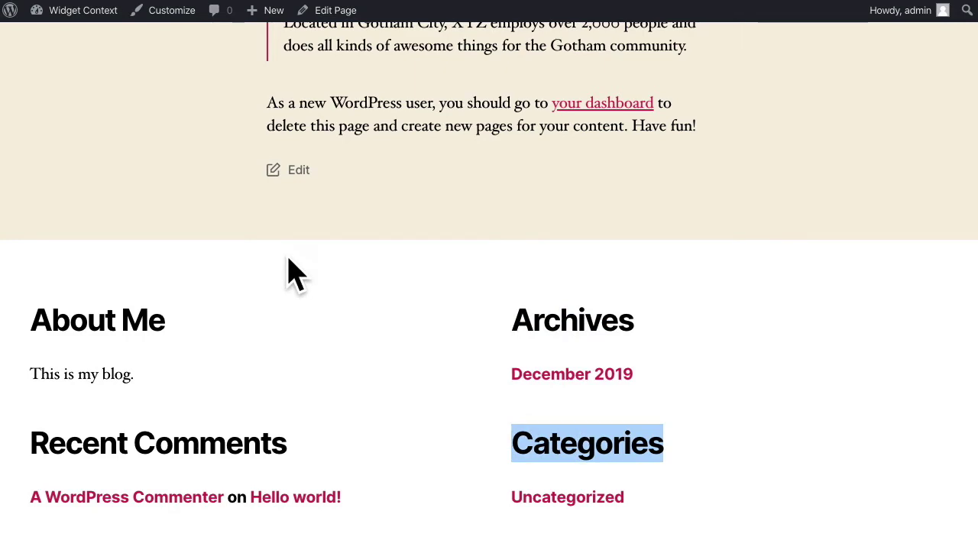
scroll(289, 272, up, 10)
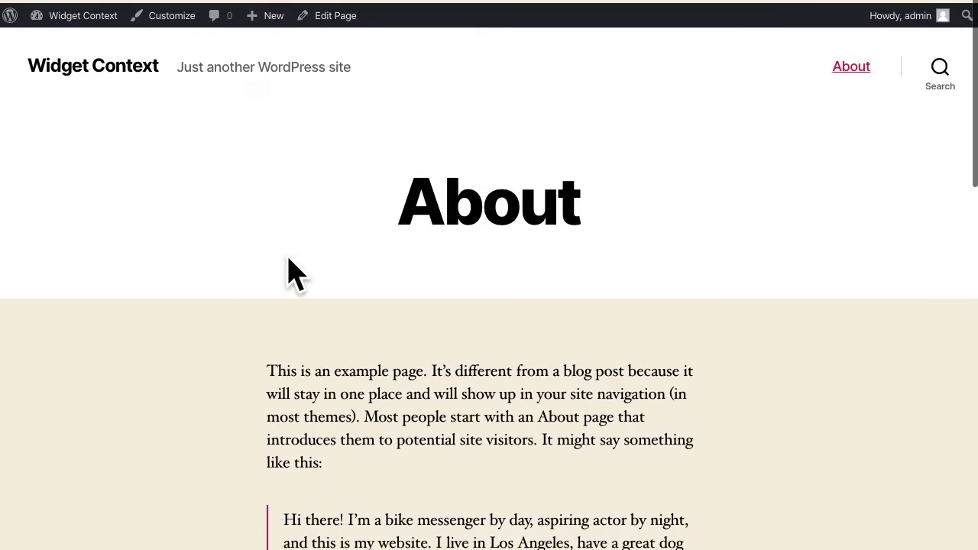
In the widget administration, set the Widget Context of Footer #1's About Me text widget to "Hide widget on selected".
click(69, 17)
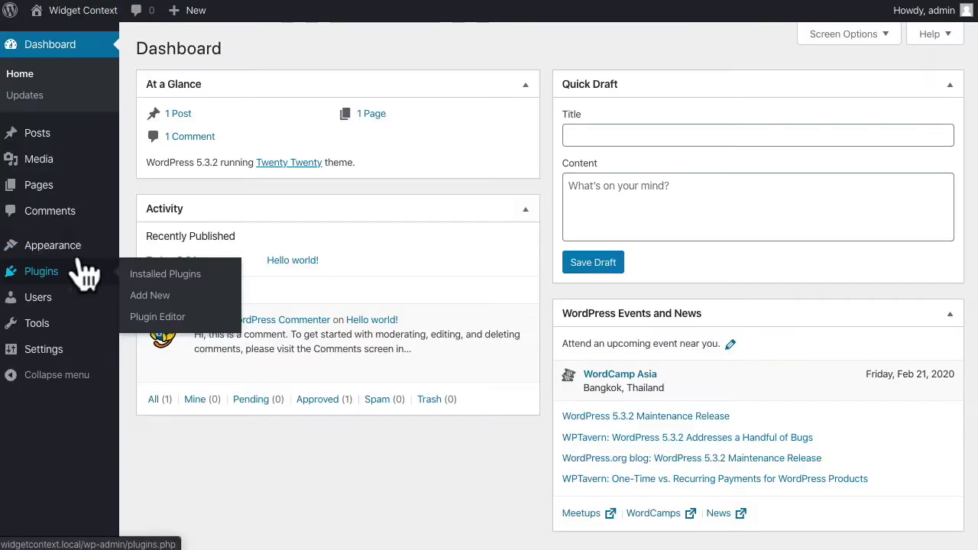
mouse_move(23, 253)
click(181, 292)
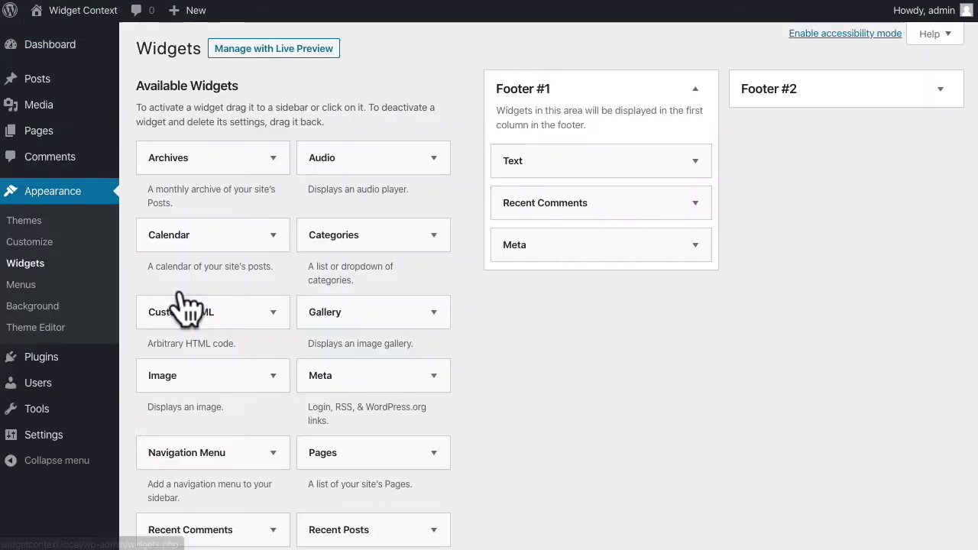
click(553, 161)
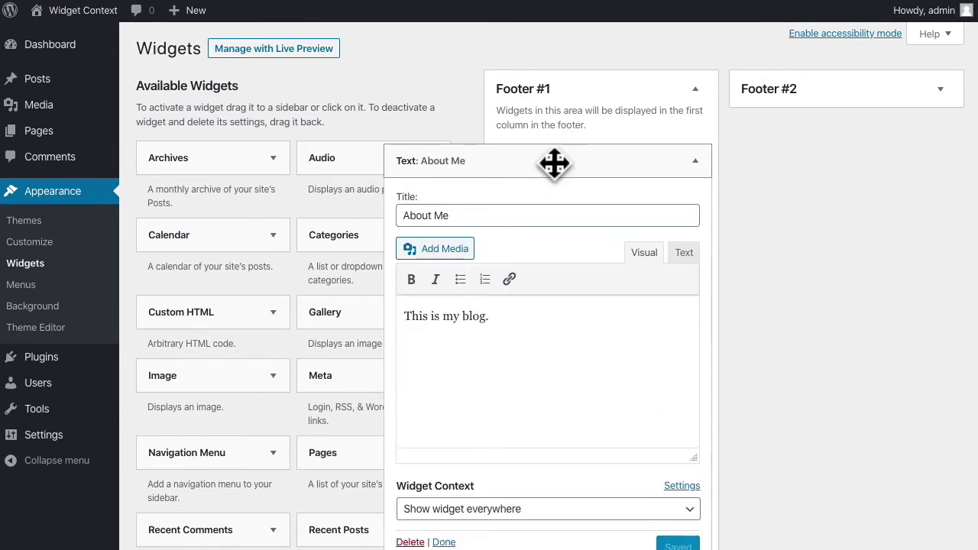
scroll(439, 317, down, 3)
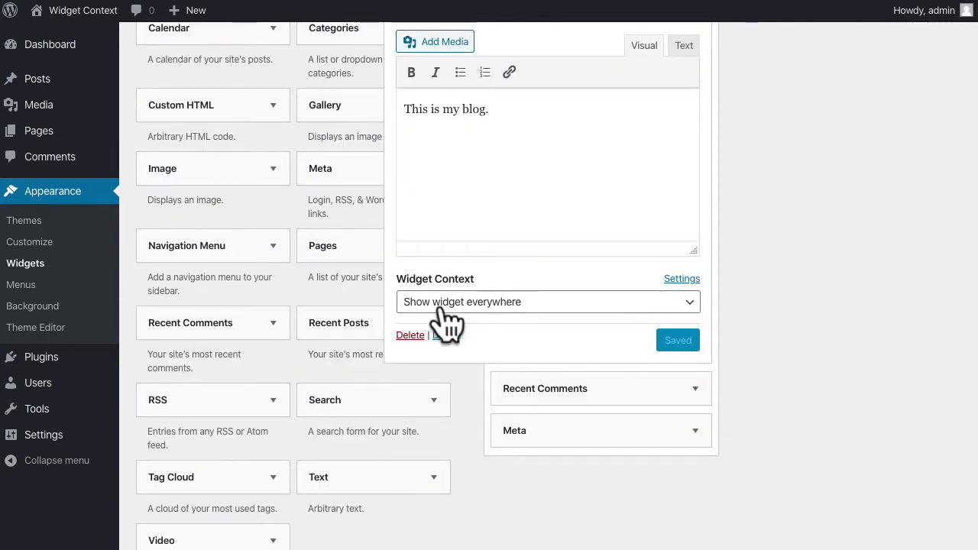
click(495, 304)
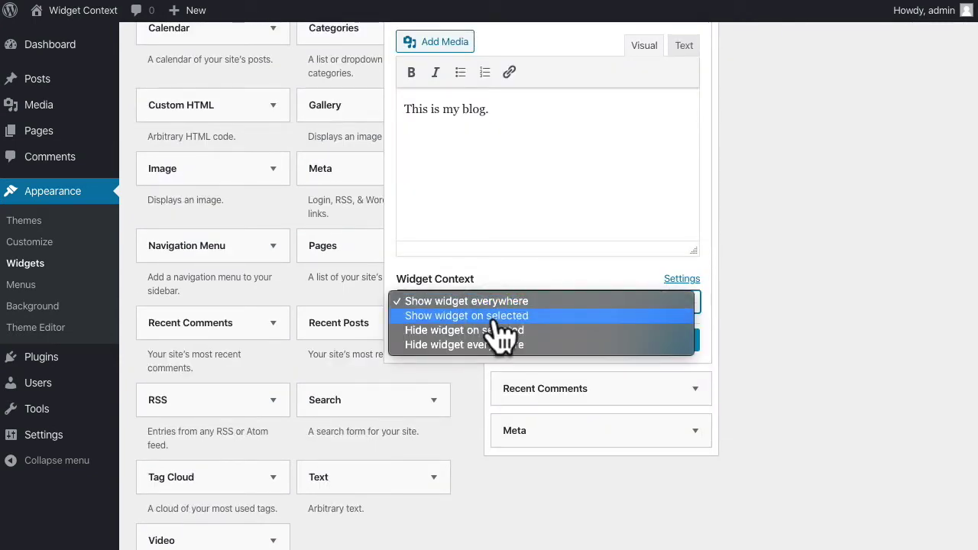
click(500, 330)
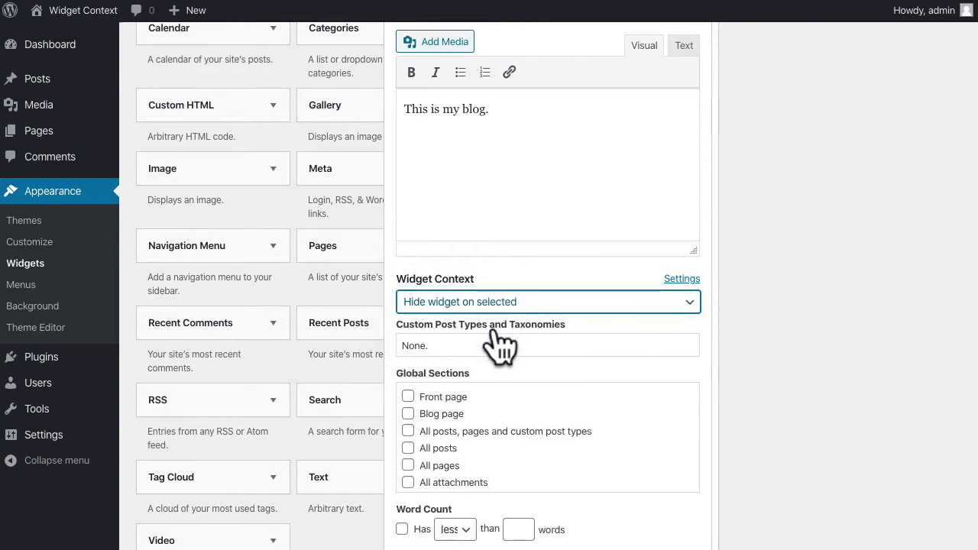
Target the About Me widget's rule by the URLs "about" and "about/*" on separate lines, and save the widget.
scroll(537, 365, down, 3)
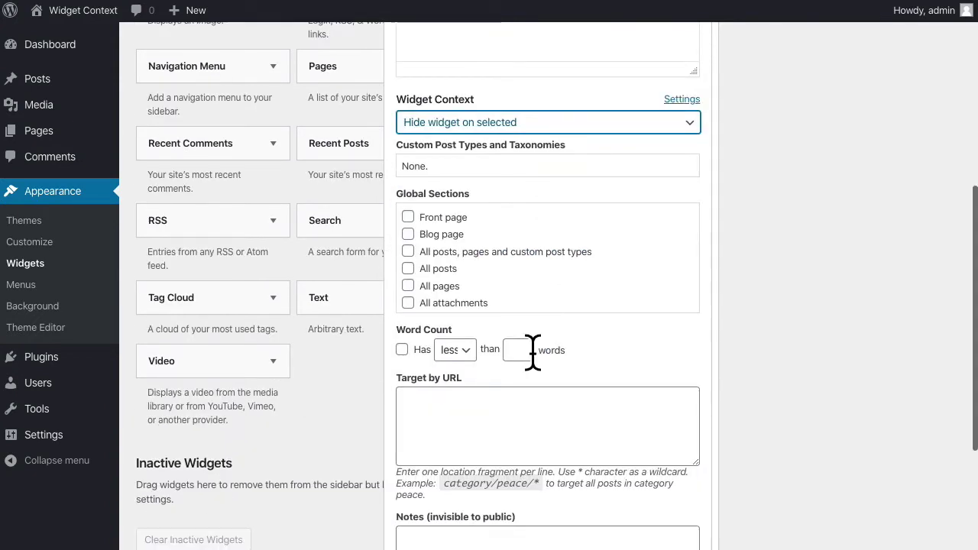
click(507, 401)
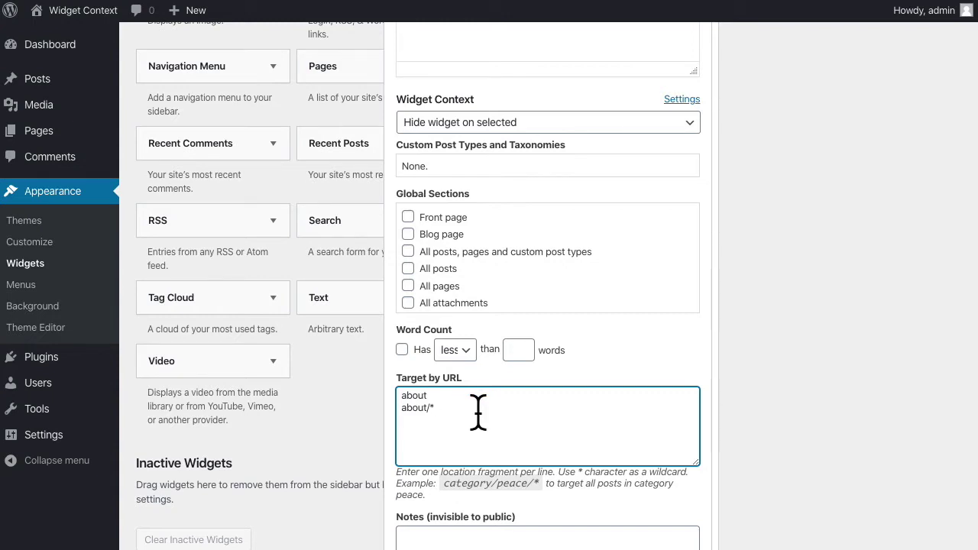
scroll(477, 428, down, 3)
scroll(535, 443, up, 2)
scroll(581, 458, down, 2)
click(681, 385)
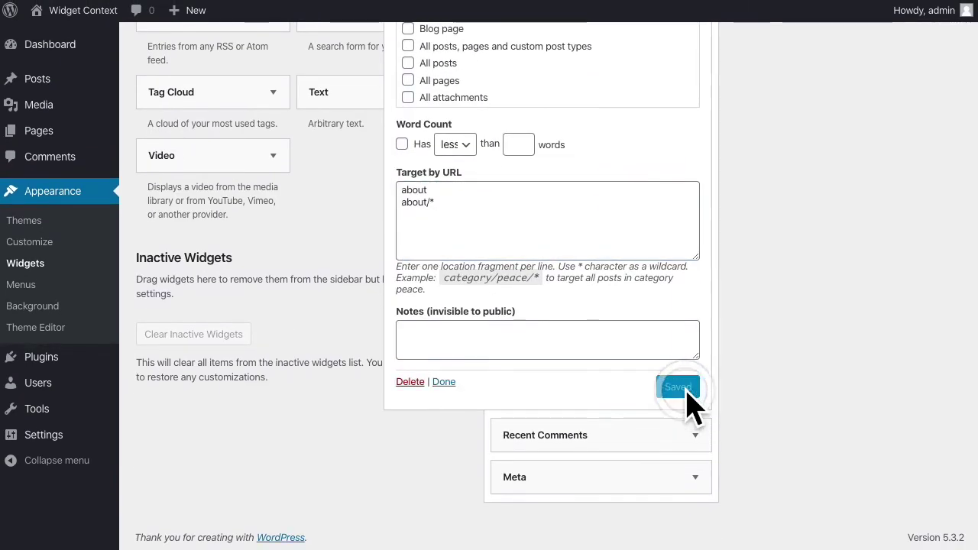
scroll(690, 405, up, 6)
scroll(683, 408, down, 7)
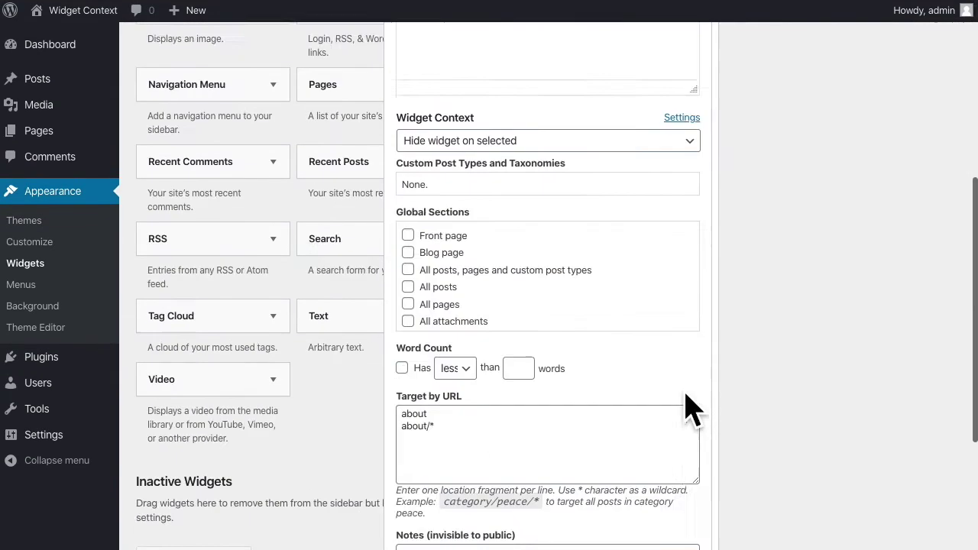
Check the footers of the site's front page and About page for the About Me widget.
click(55, 7)
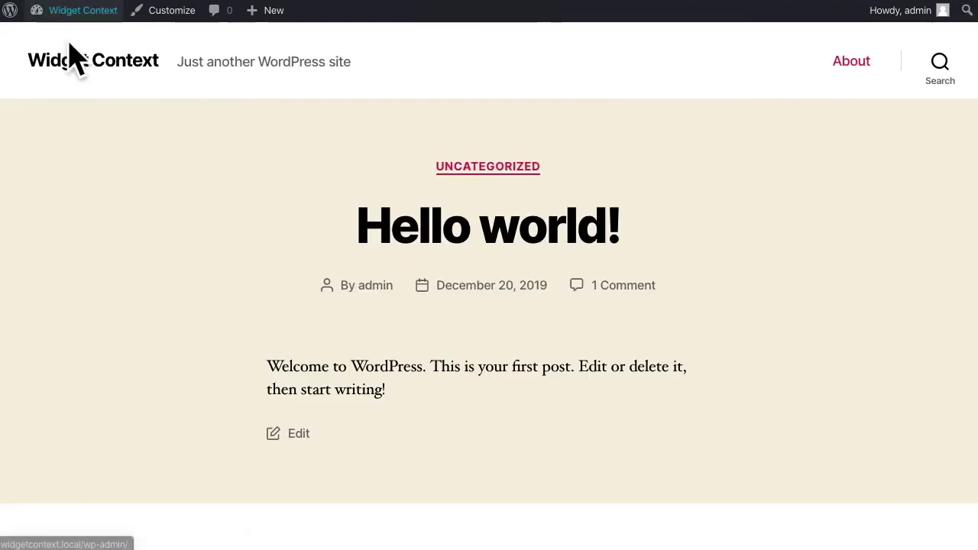
scroll(131, 164, down, 10)
scroll(131, 164, up, 2)
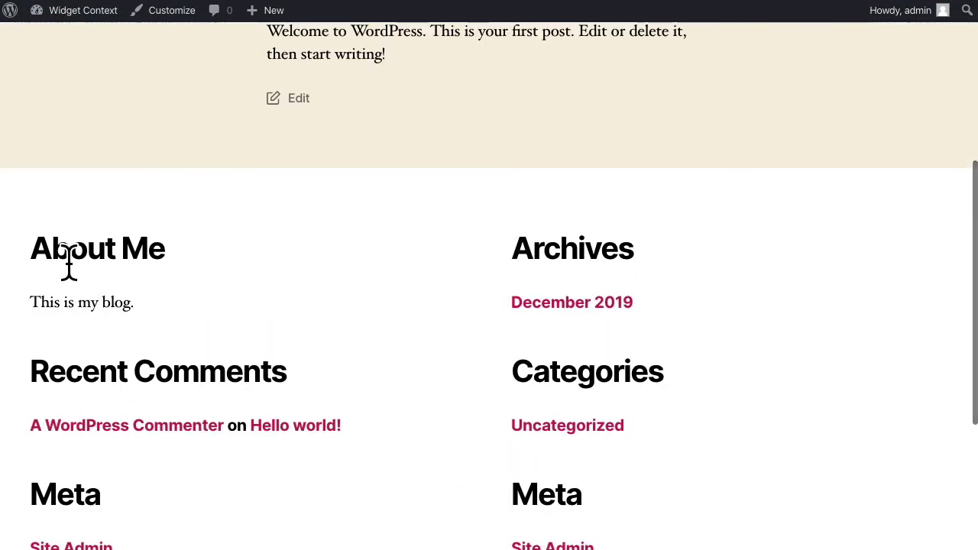
scroll(131, 317, up, 5)
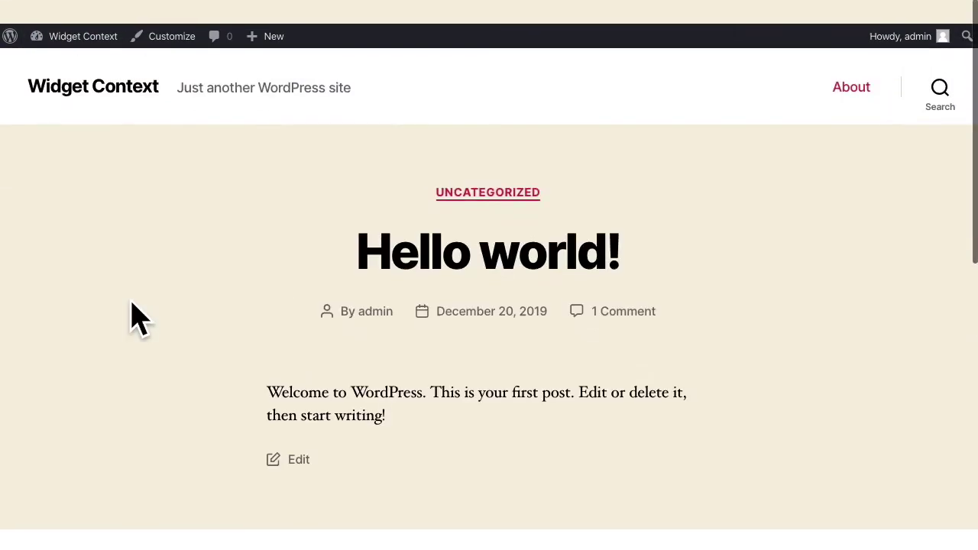
click(844, 62)
scroll(106, 218, down, 10)
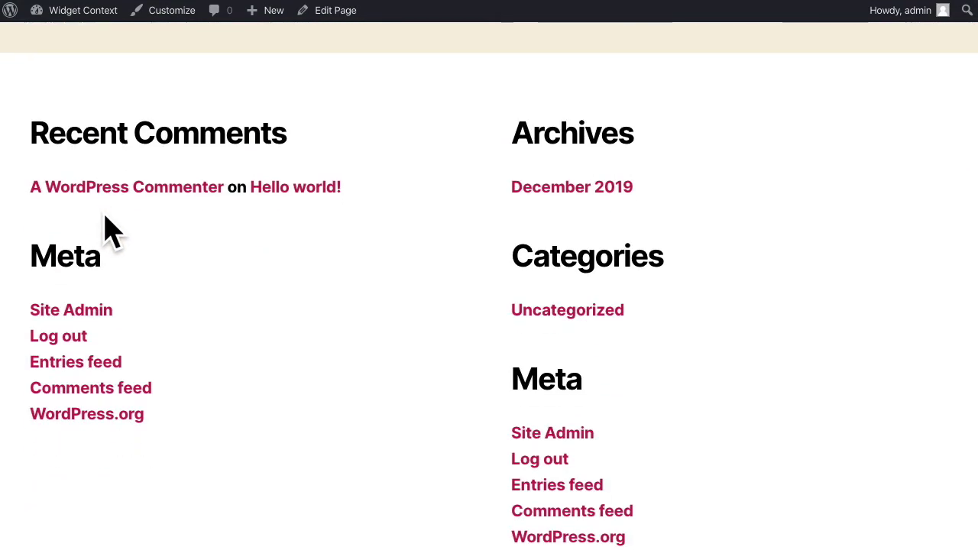
In the widget administration, set the Widget Context of Footer #2's Archives widget to "Show widget on selected".
click(95, 13)
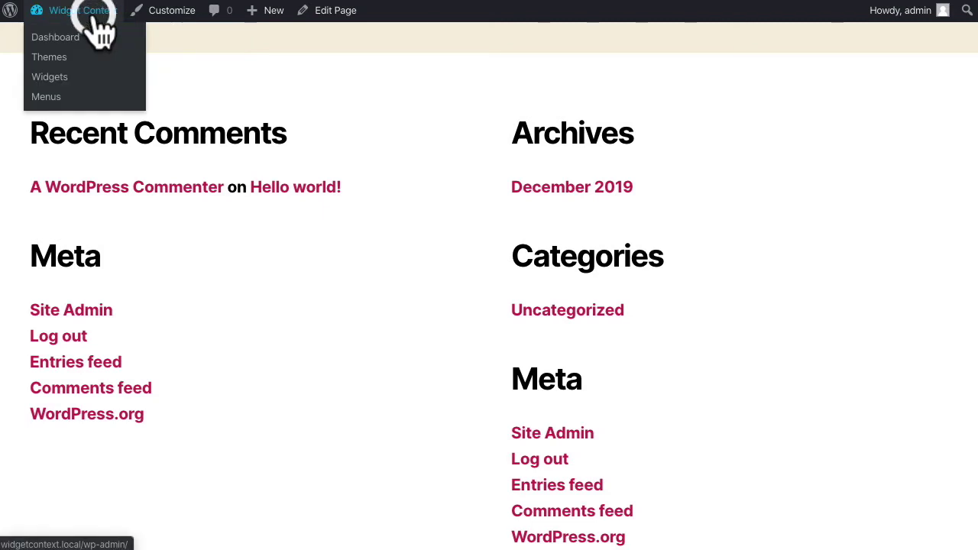
mouse_move(31, 252)
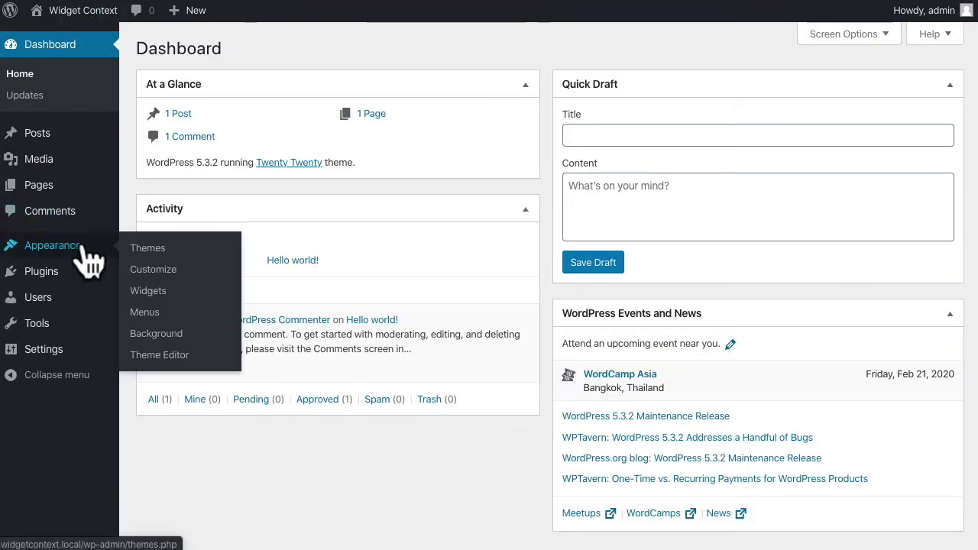
click(153, 290)
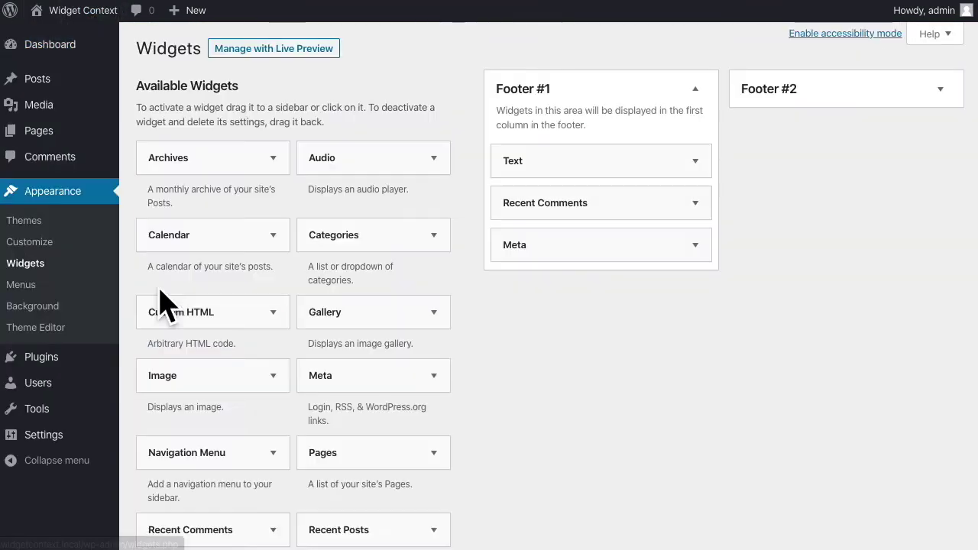
click(772, 92)
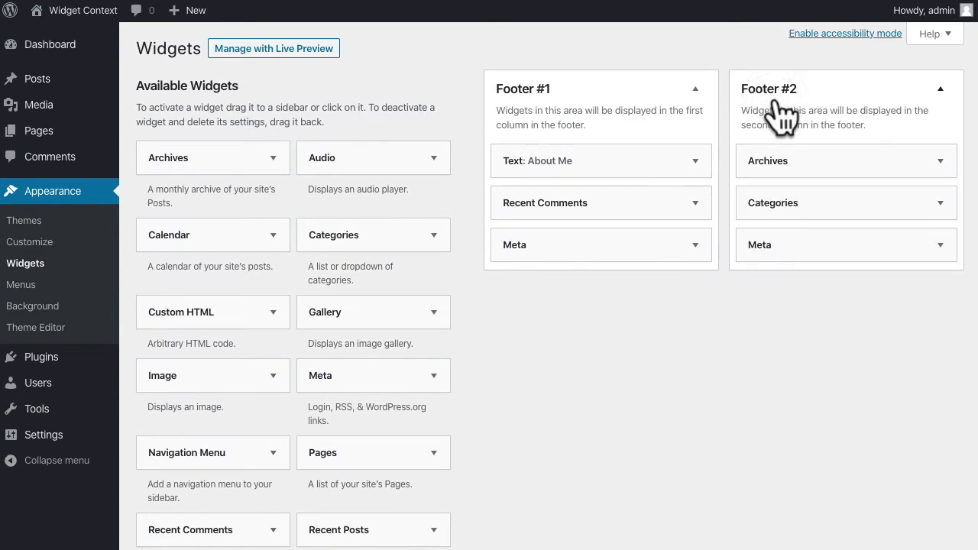
click(787, 165)
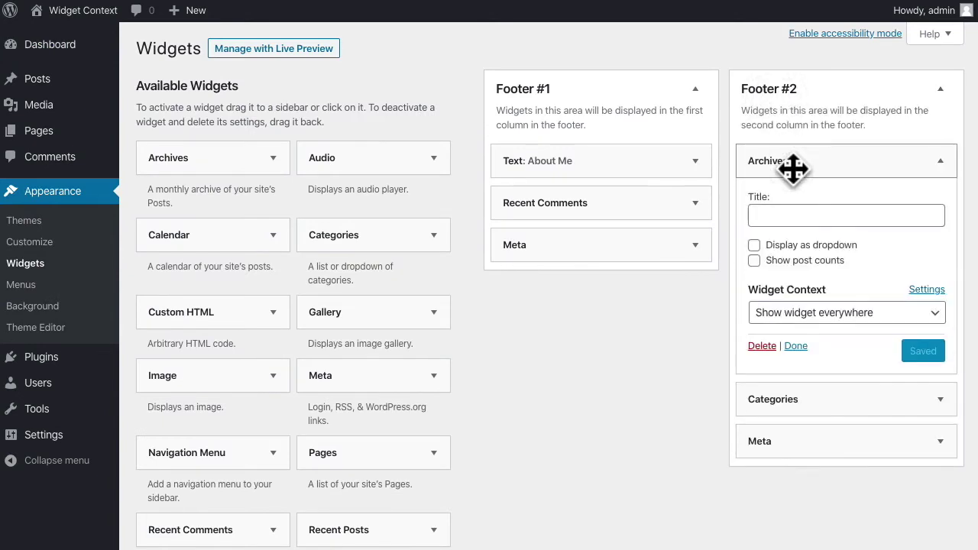
click(821, 306)
click(842, 339)
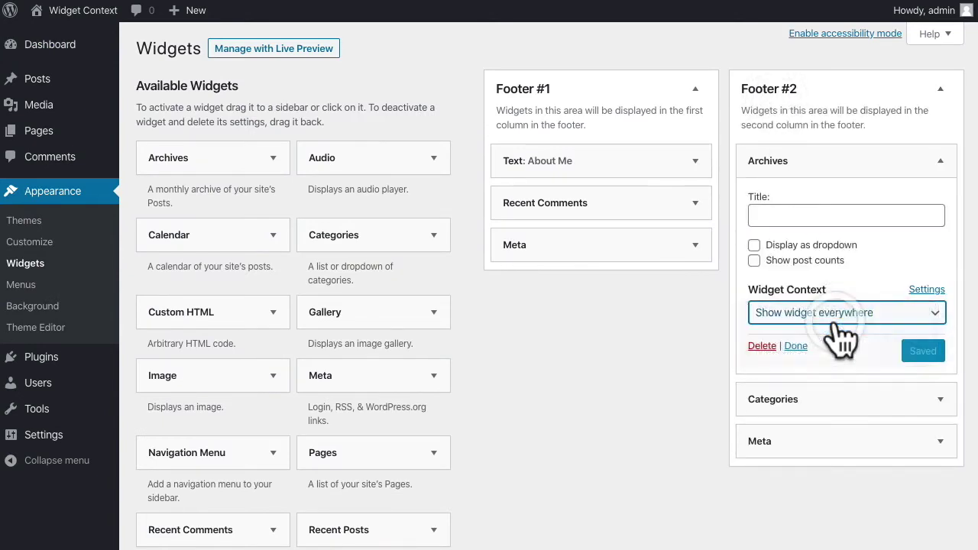
scroll(810, 416, down, 3)
scroll(810, 416, up, 3)
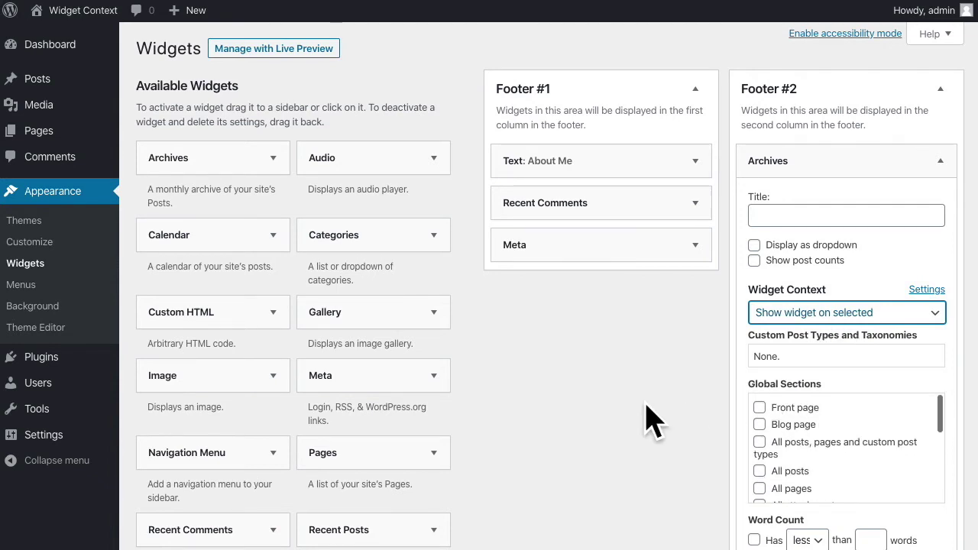
Select Blog page, All posts and All archives as the global sections that show the Archives widget.
scroll(657, 416, down, 2)
click(785, 259)
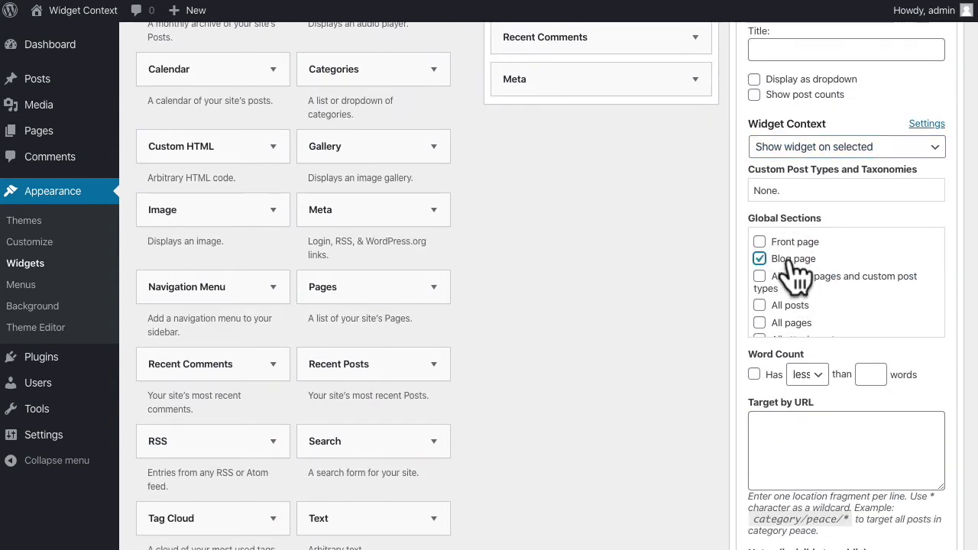
click(783, 305)
scroll(874, 298, down, 1)
scroll(875, 298, down, 2)
scroll(874, 298, up, 2)
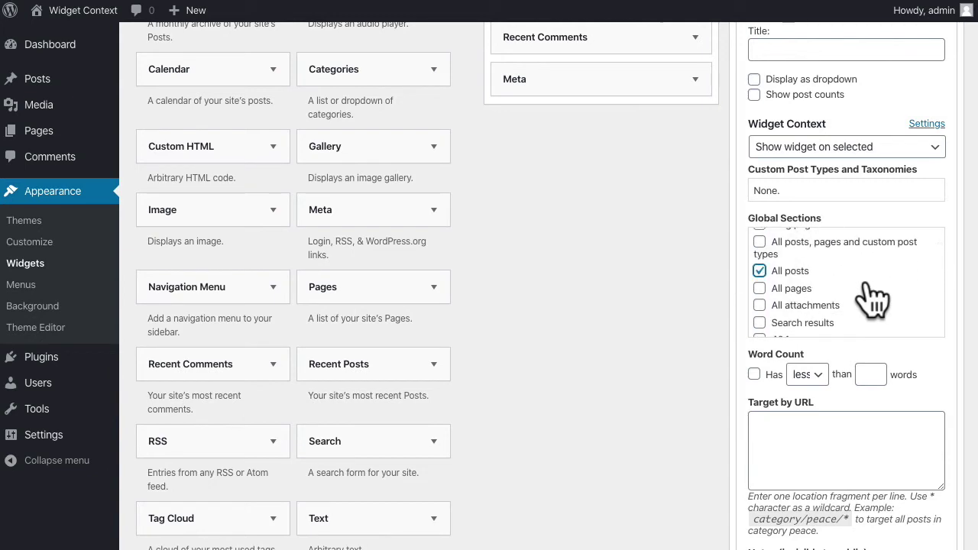
scroll(874, 298, down, 1)
scroll(875, 298, down, 1)
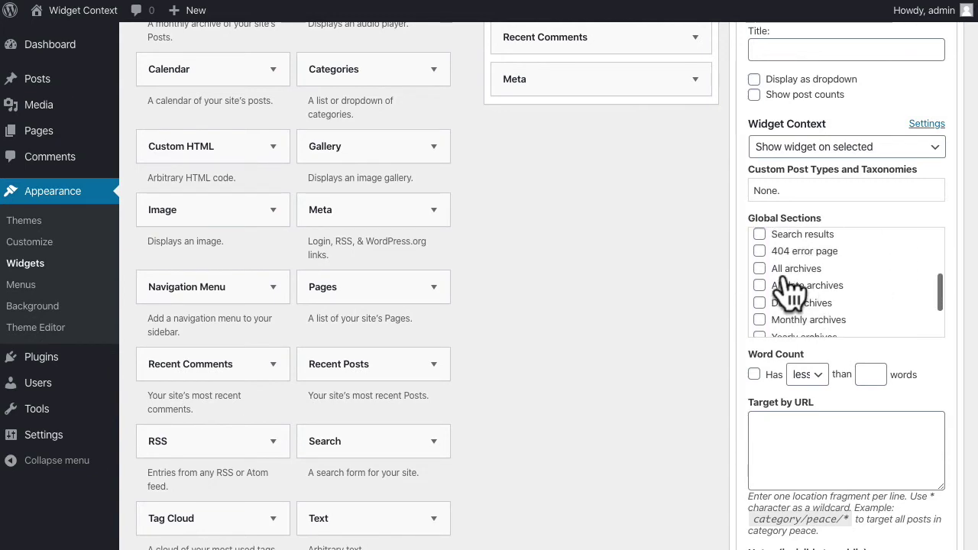
click(798, 270)
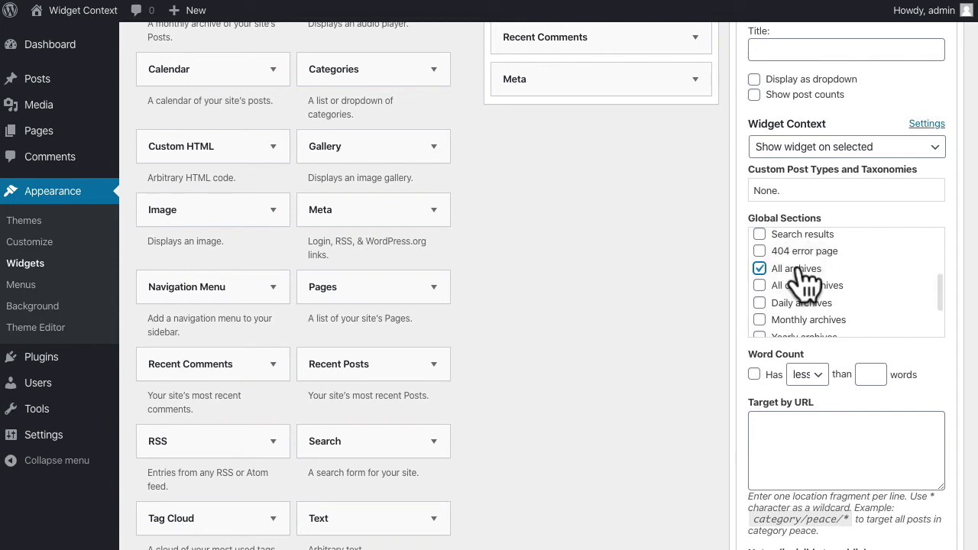
Review the remaining archive options, save the Archives widget in Footer #2 and collapse it.
scroll(800, 276, down, 2)
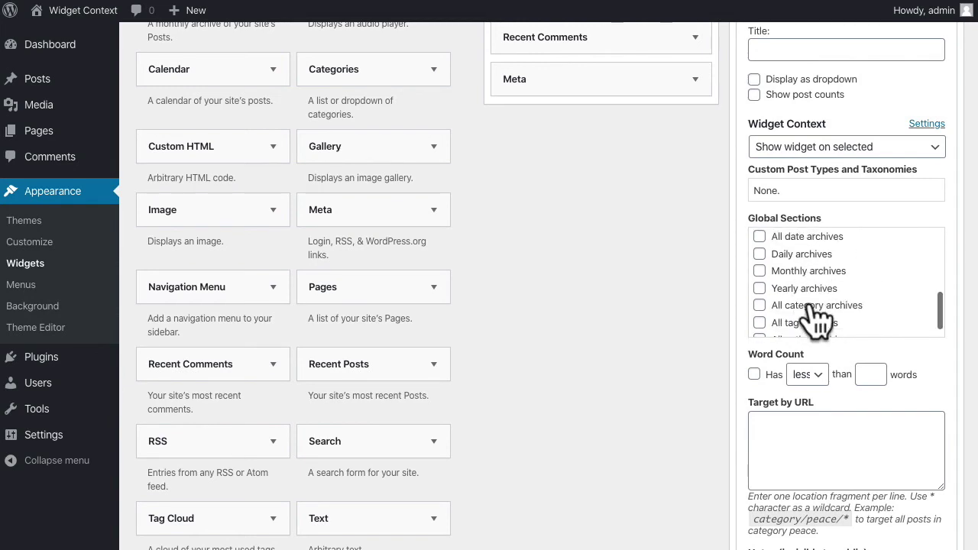
scroll(901, 302, down, 1)
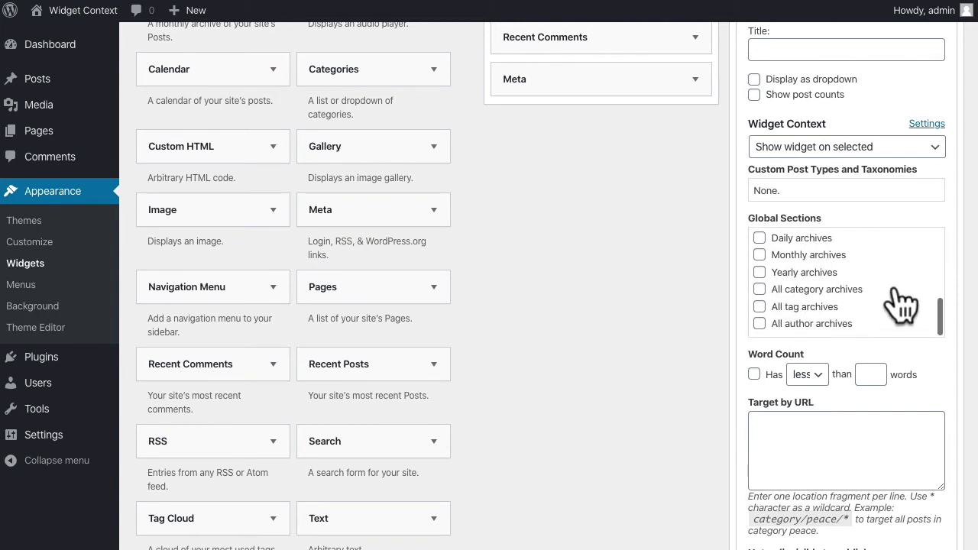
scroll(637, 260, up, 2)
scroll(637, 273, down, 3)
scroll(637, 258, up, 3)
click(802, 168)
click(802, 168)
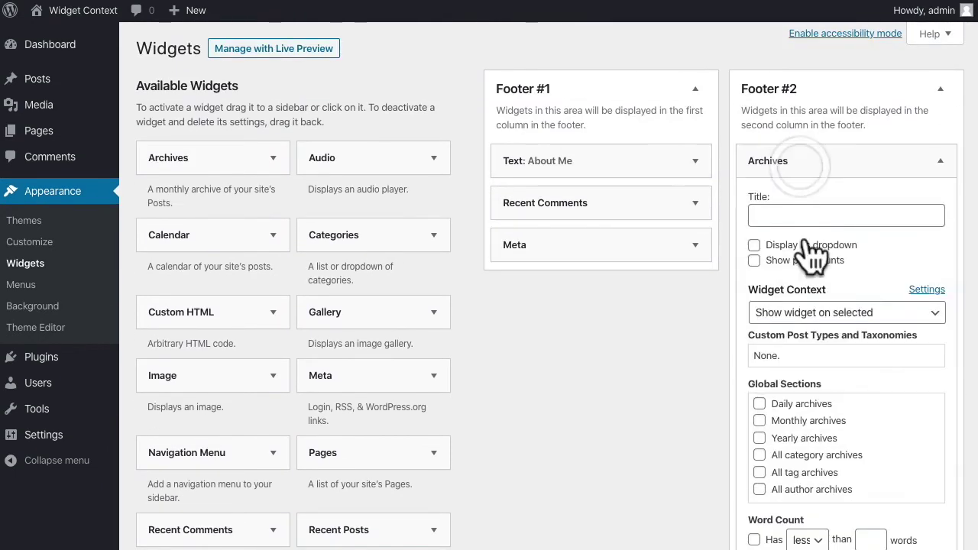
scroll(812, 248, down, 5)
click(934, 400)
scroll(943, 415, up, 5)
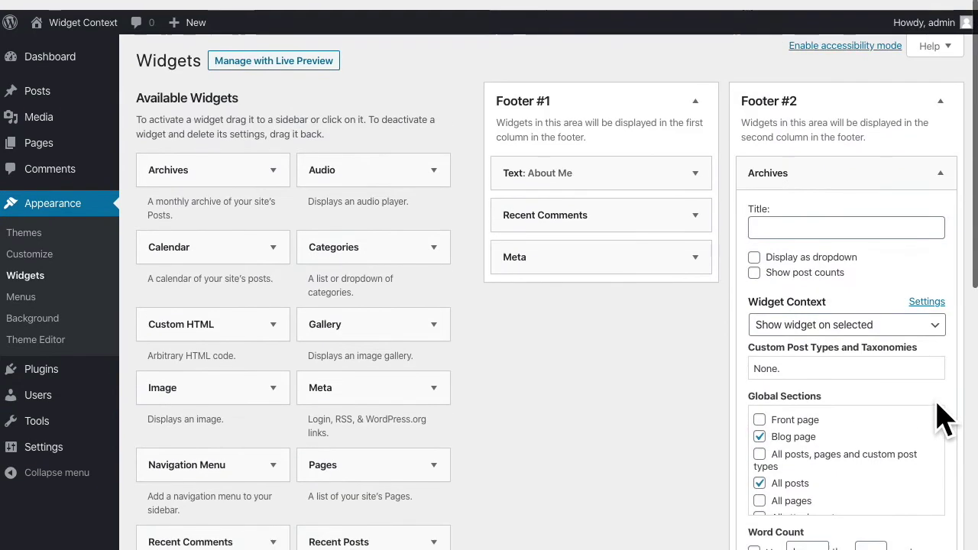
click(788, 173)
Set the Widget Context of Footer #2's Categories widget to "Show widget on selected".
click(790, 205)
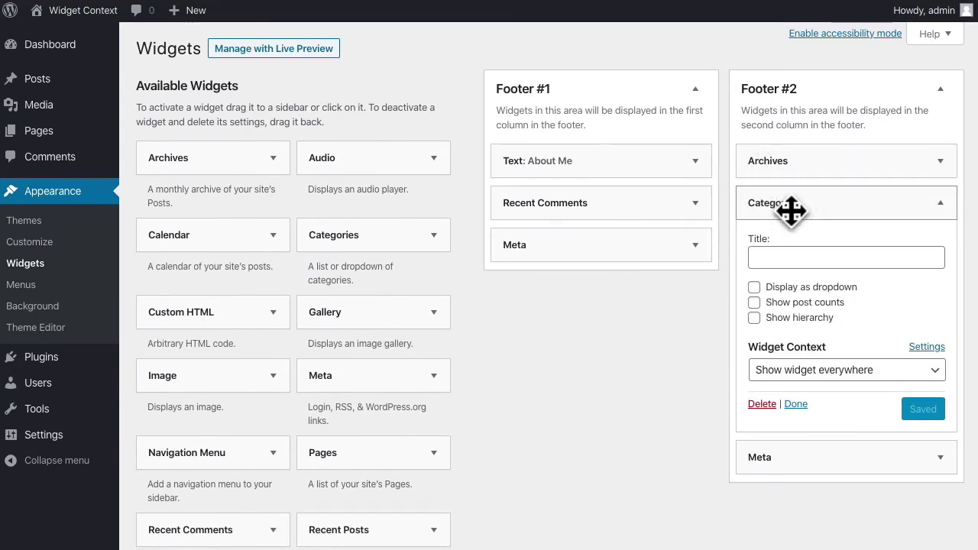
click(821, 370)
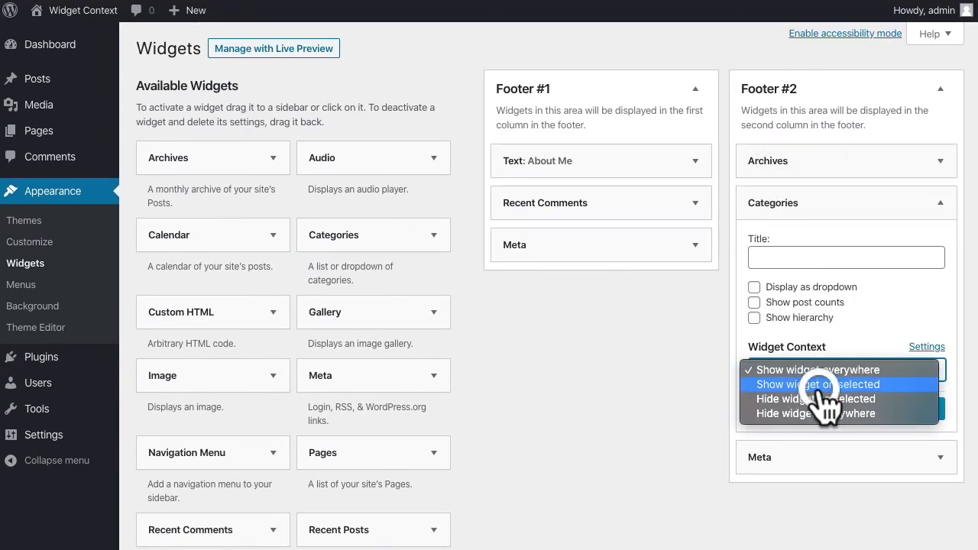
click(816, 382)
scroll(814, 359, down, 2)
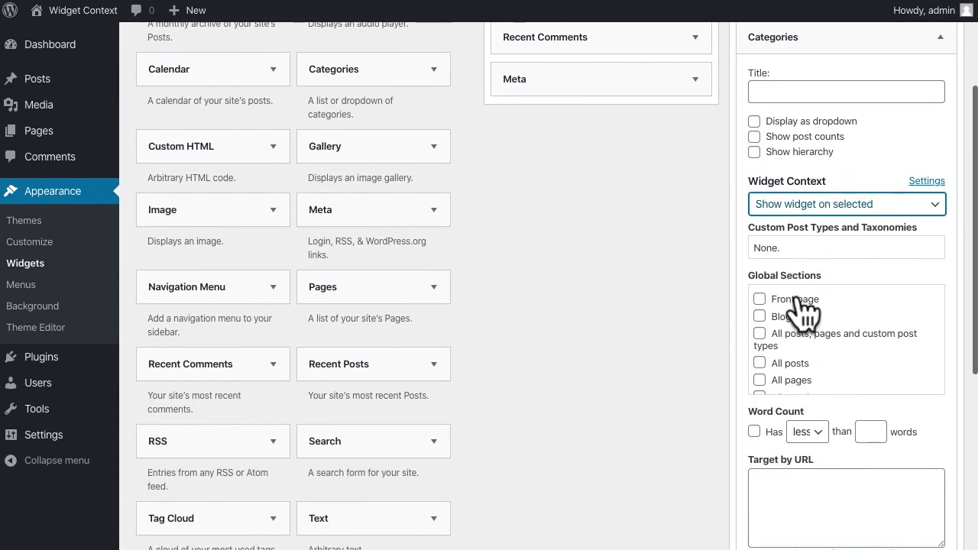
Select Blog page, All posts and All archives as the global sections that show the Categories widget.
click(798, 317)
click(795, 317)
click(796, 317)
scroll(779, 264, down, 2)
click(790, 248)
scroll(863, 260, down, 3)
scroll(863, 259, up, 1)
click(768, 247)
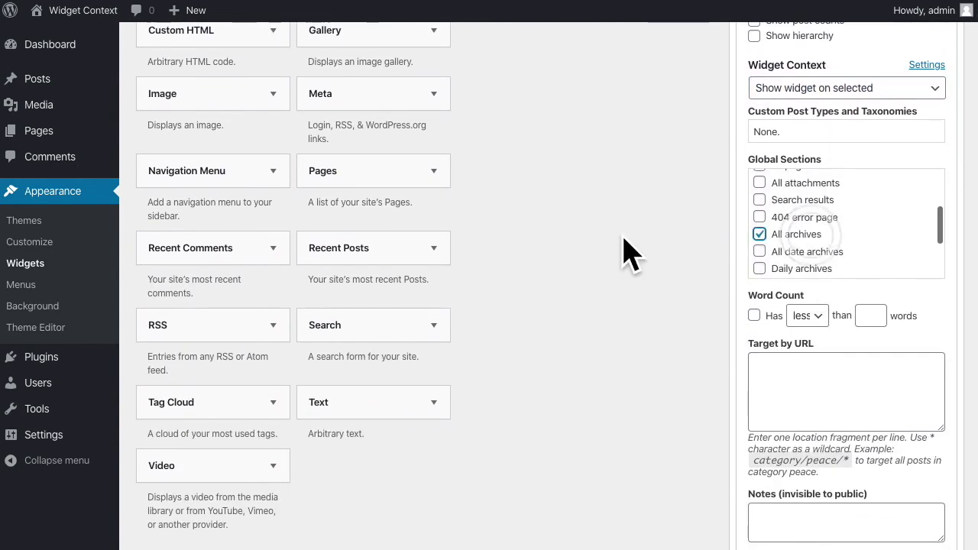
Review the Categories widget's URL targeting field and the other archive options in its global sections.
scroll(627, 251, down, 3)
scroll(869, 185, up, 3)
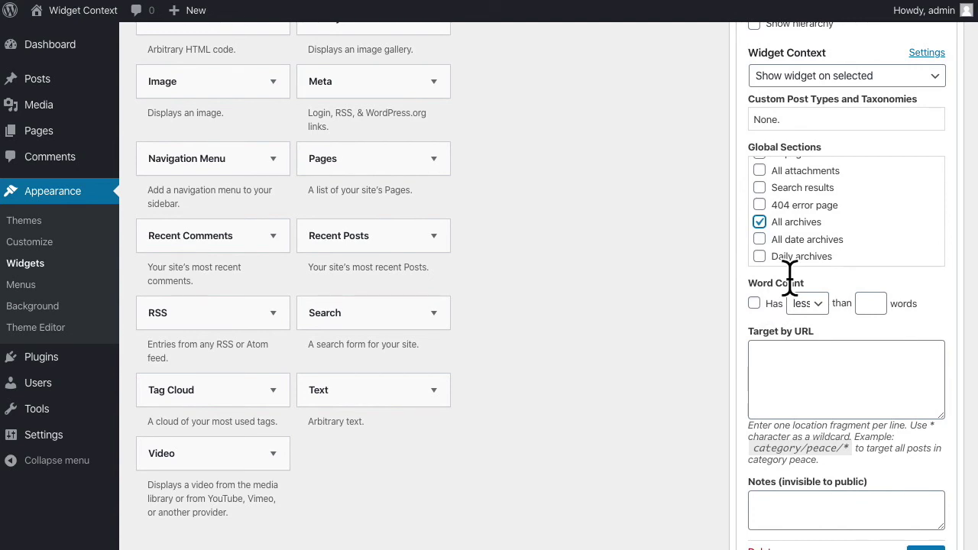
click(790, 382)
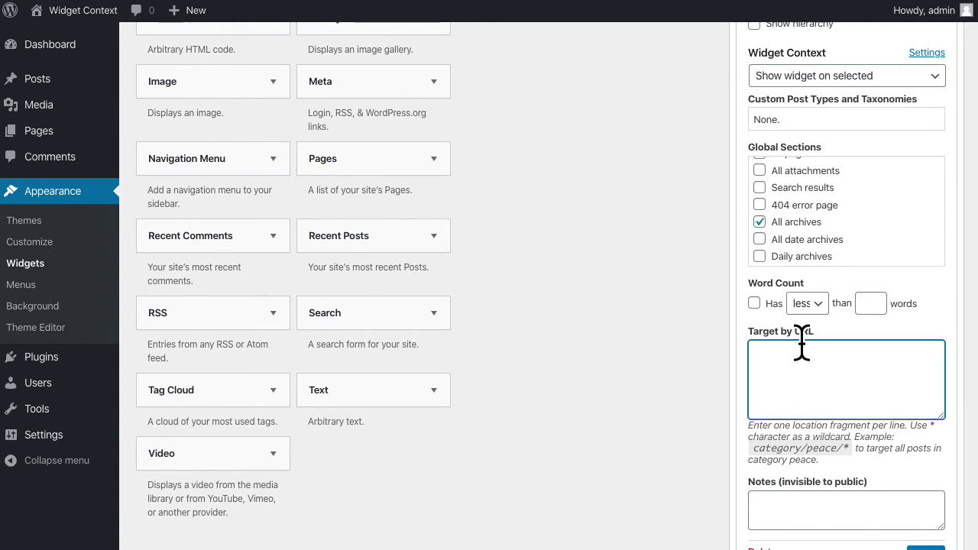
scroll(802, 357, up, 1)
scroll(802, 356, up, 2)
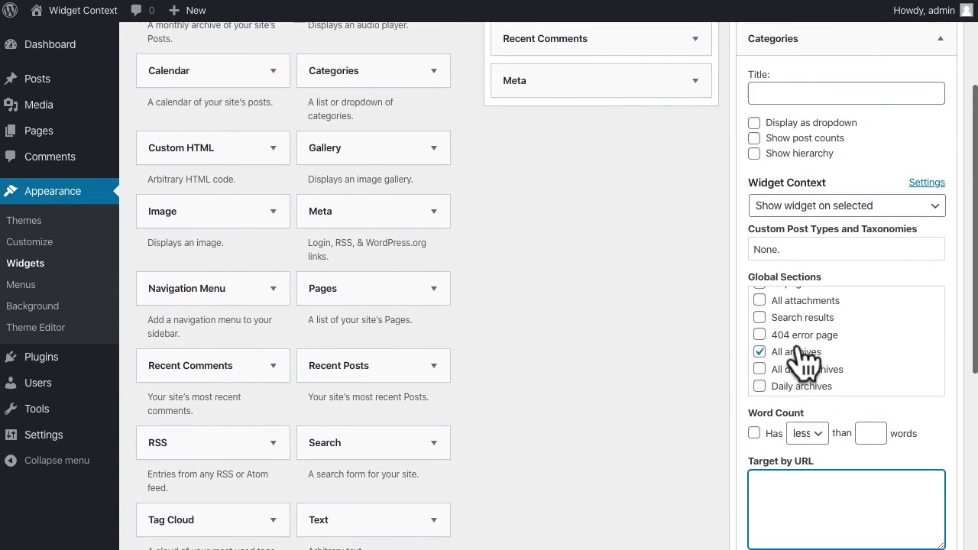
scroll(802, 359, down, 5)
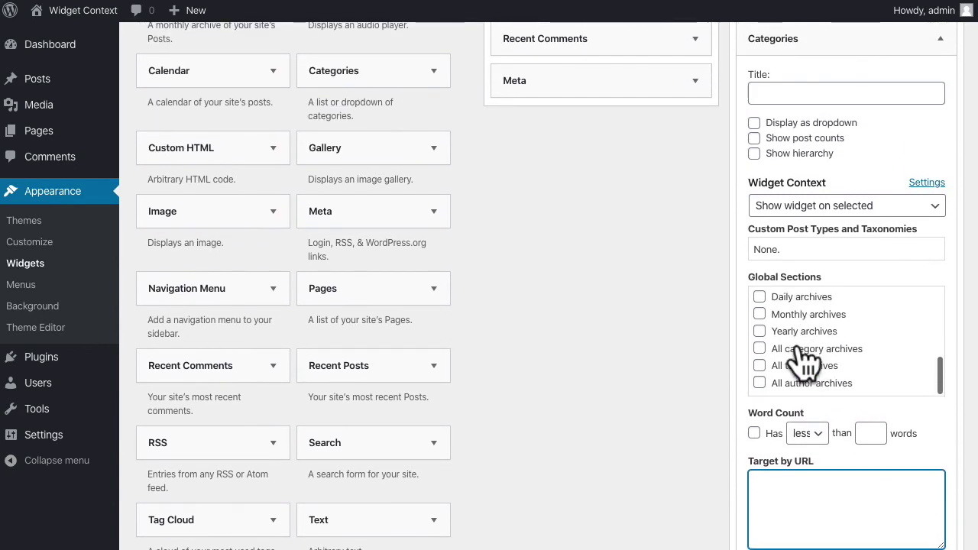
Visit the site and check the footer widgets on the front page and on the "Hello world!" post.
click(98, 12)
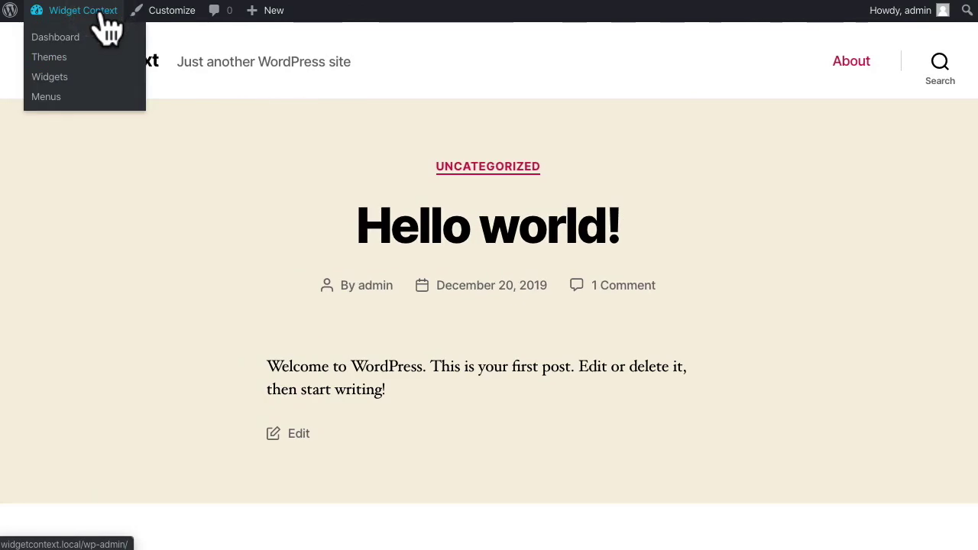
scroll(188, 170, down, 10)
scroll(189, 171, up, 2)
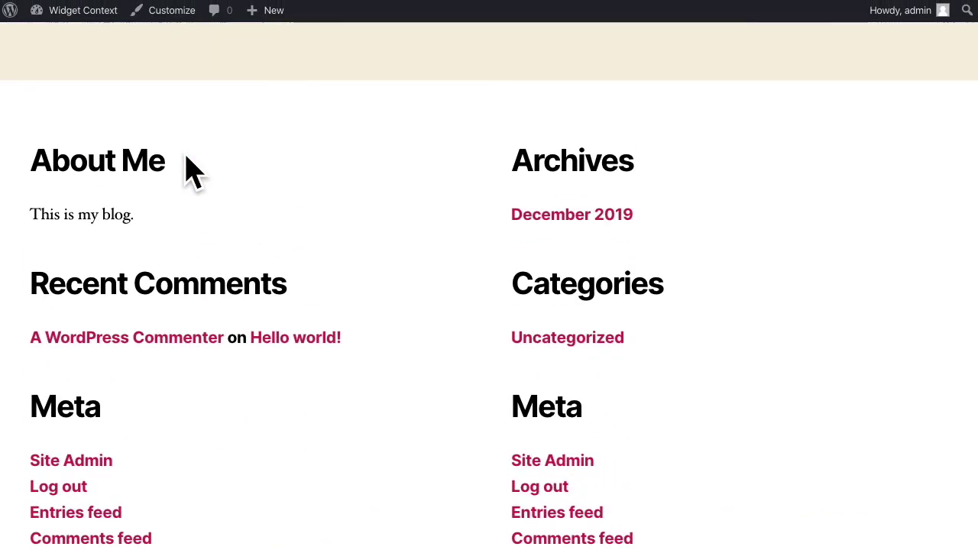
scroll(629, 279, up, 5)
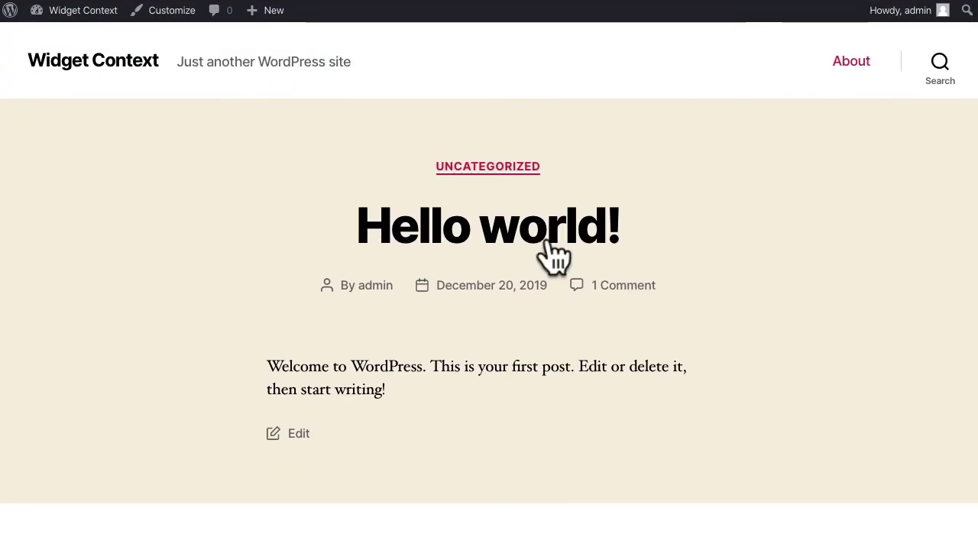
click(550, 244)
scroll(542, 237, down, 4)
scroll(542, 237, down, 12)
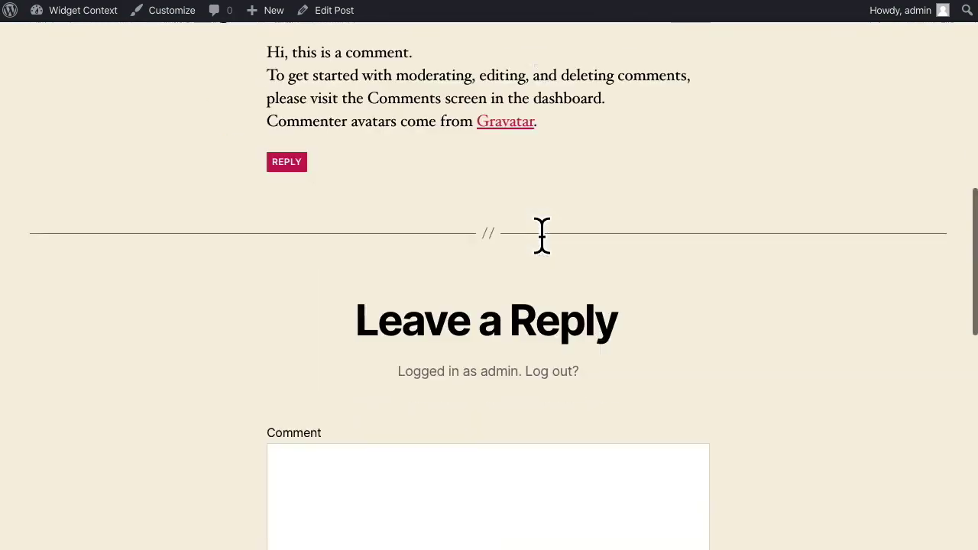
scroll(546, 237, up, 15)
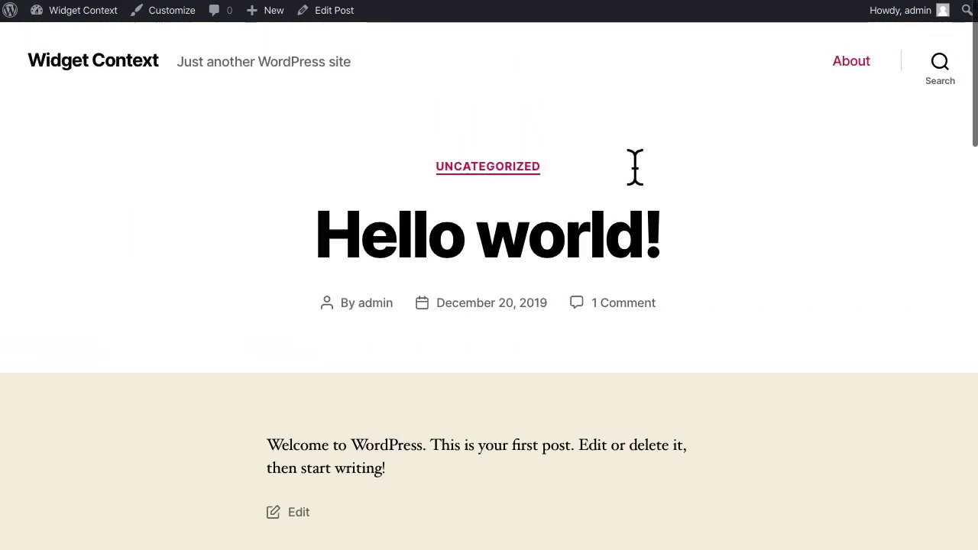
Check the About page's footer for the Archives and Categories widgets, and return to the site's front page.
click(848, 81)
scroll(672, 153, down, 10)
scroll(619, 175, down, 3)
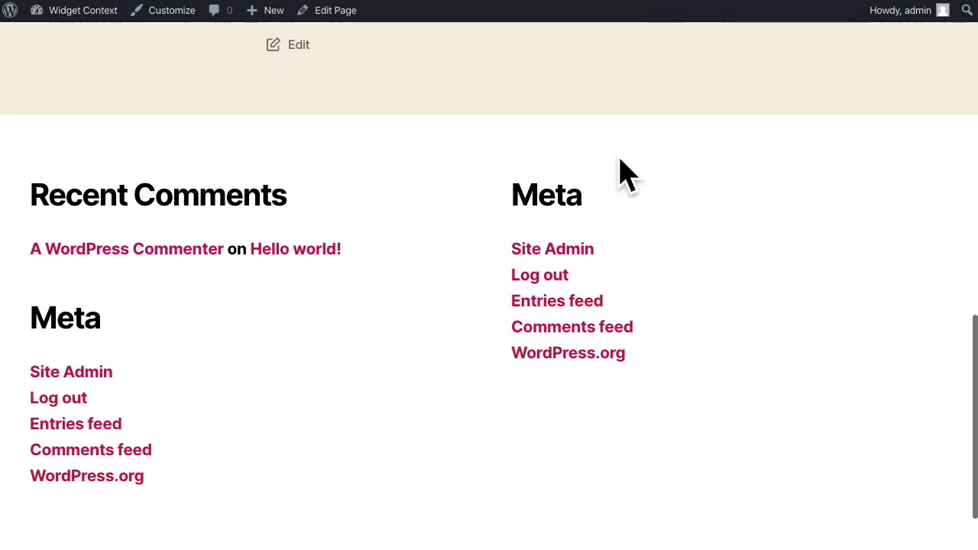
scroll(620, 175, up, 15)
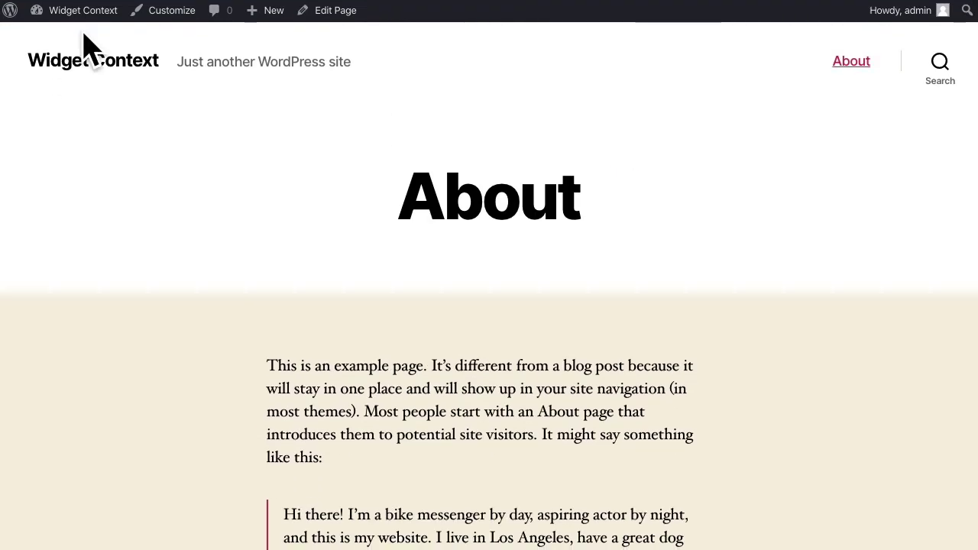
click(112, 63)
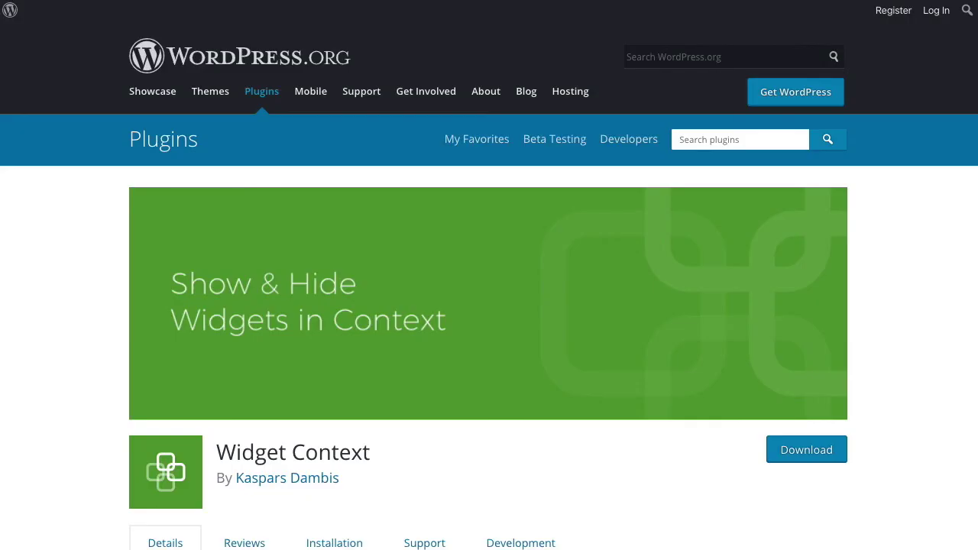
Look over the Widget Context plugin's description on WordPress.org and open its support forum.
scroll(431, 263, down, 3)
scroll(432, 264, down, 2)
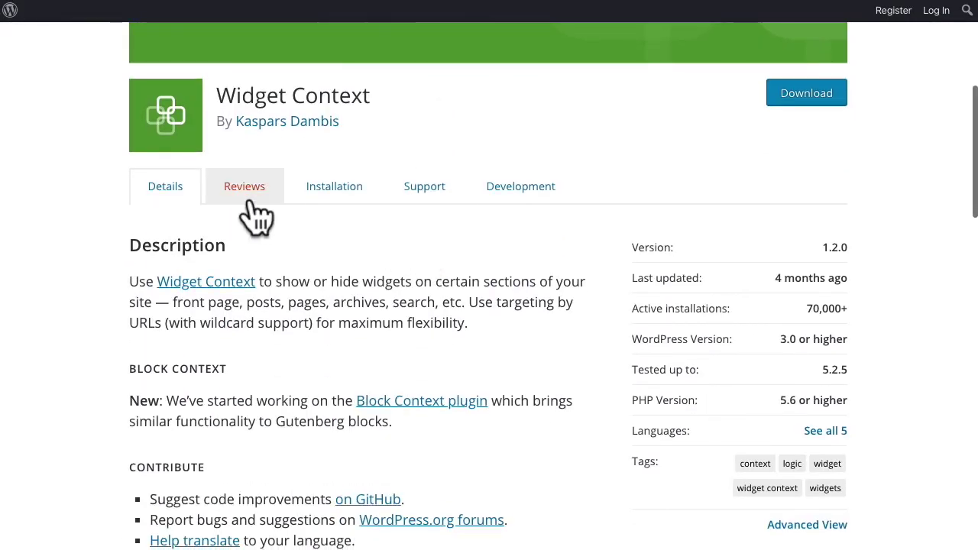
click(438, 191)
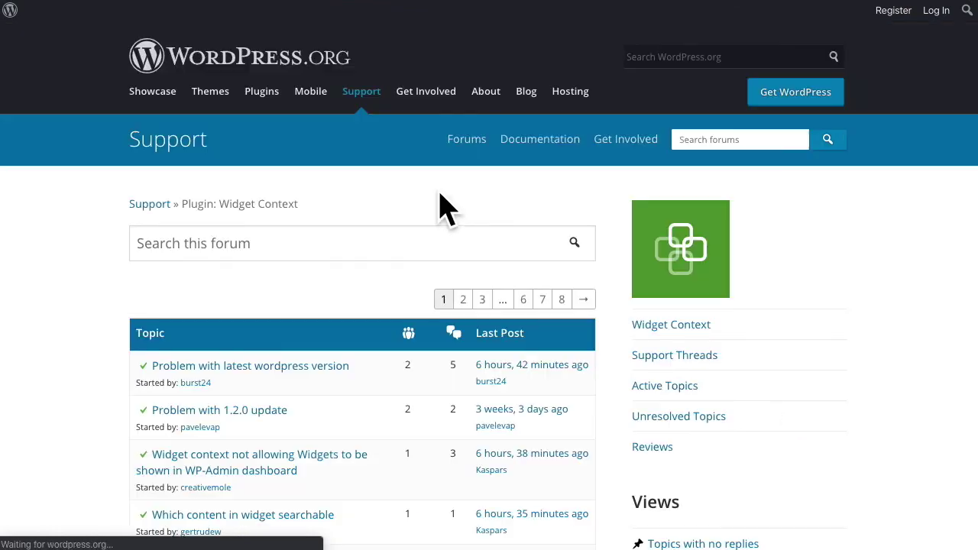